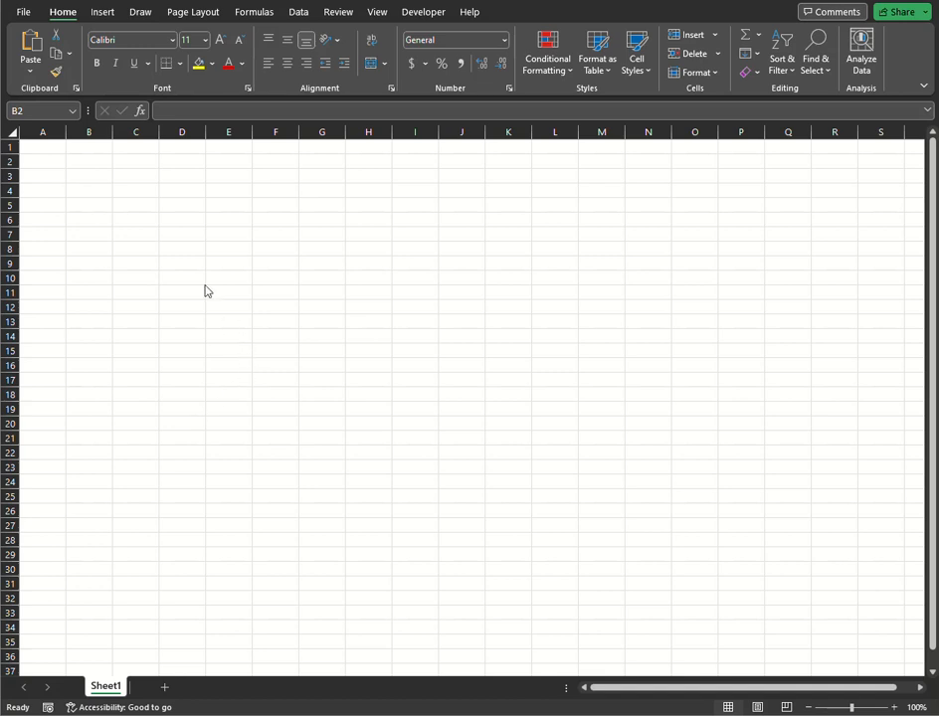
# Enter the text Cat in cell C5.
pyautogui.click(136, 211)
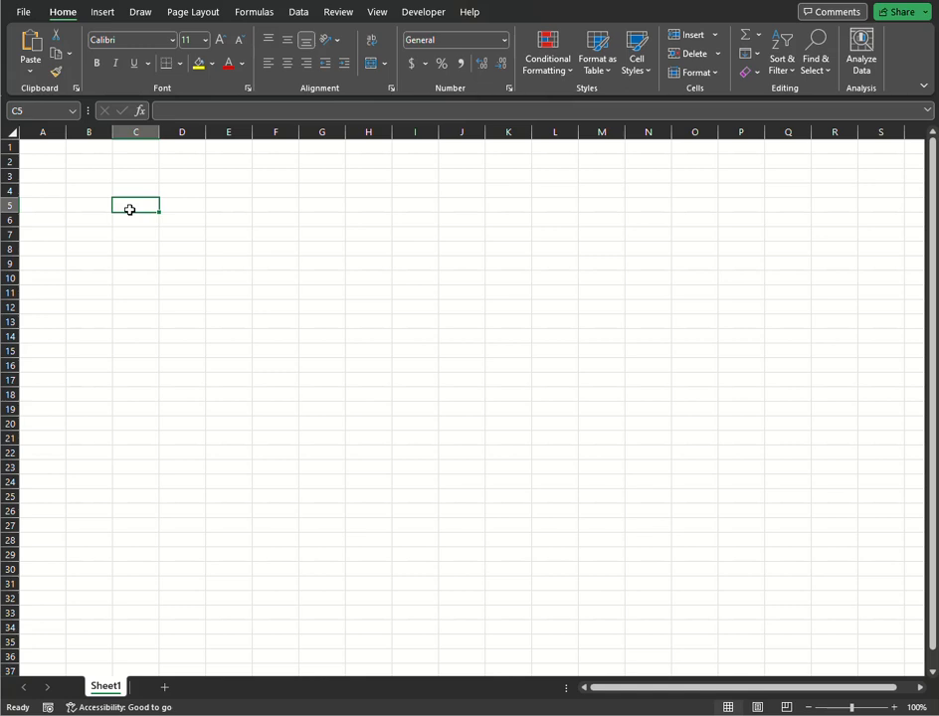
pyautogui.write('Cat')
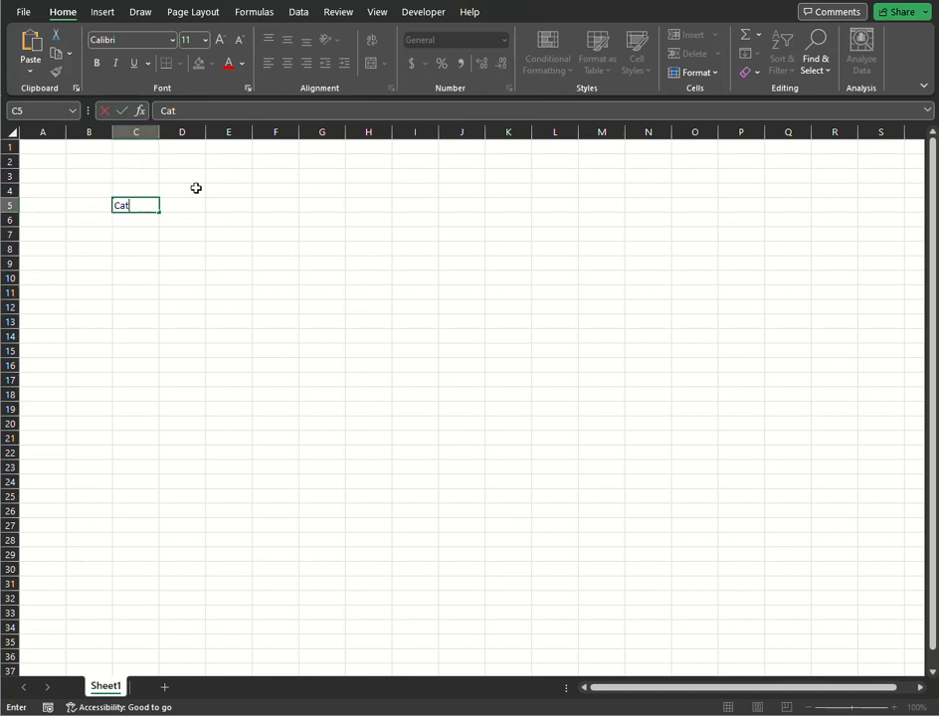
pyautogui.click(130, 262)
pyautogui.click(139, 207)
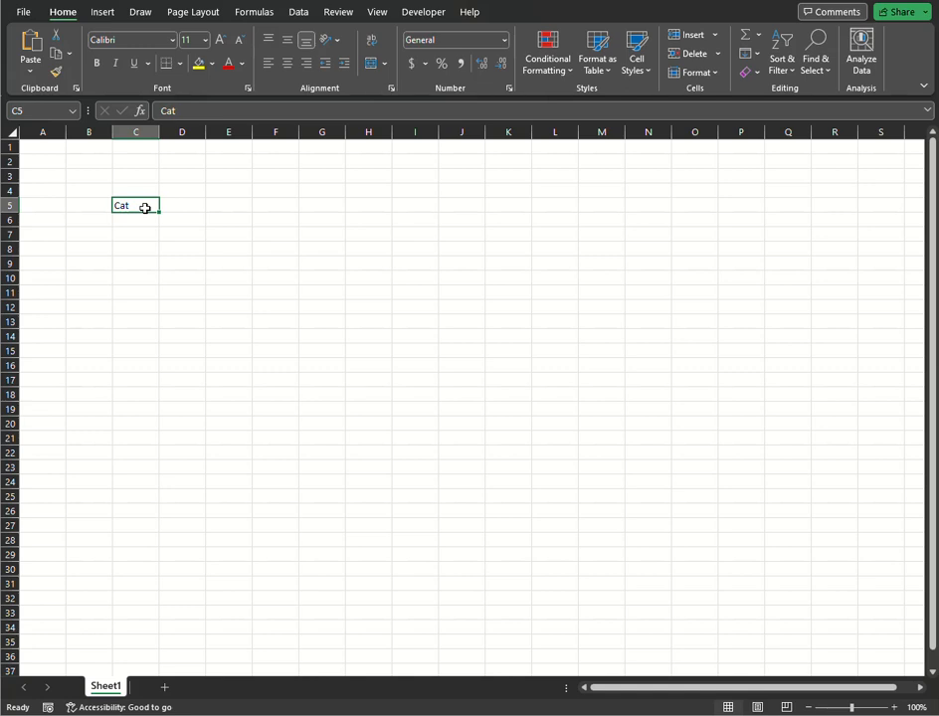
# Copy cell C5 and paste it into F4 and the range F5:F10.
pyautogui.hotkey('ctrl', 'c')
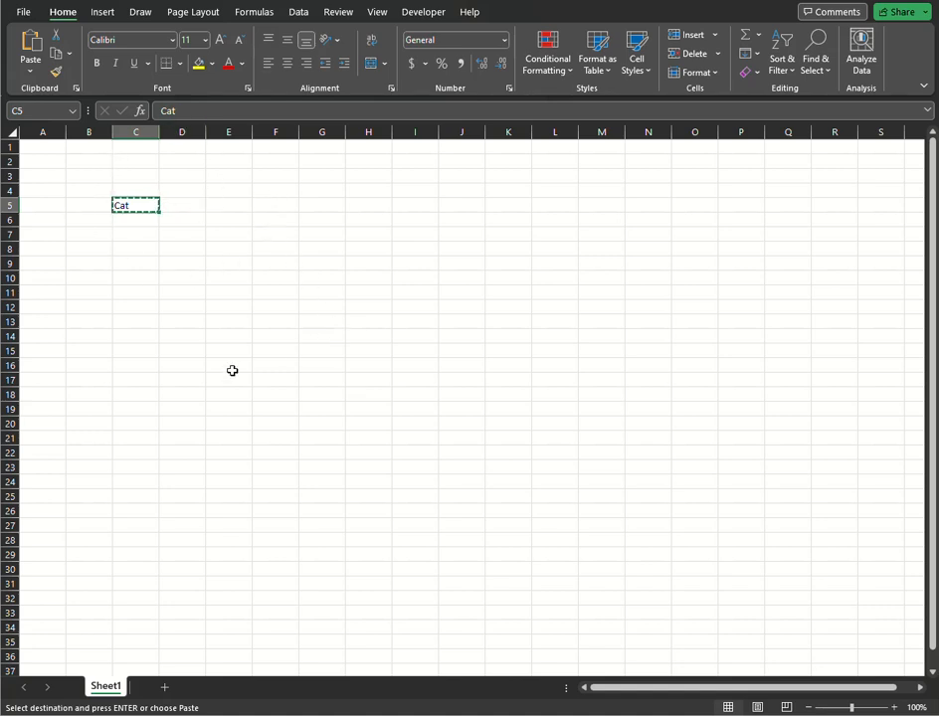
pyautogui.click(264, 190)
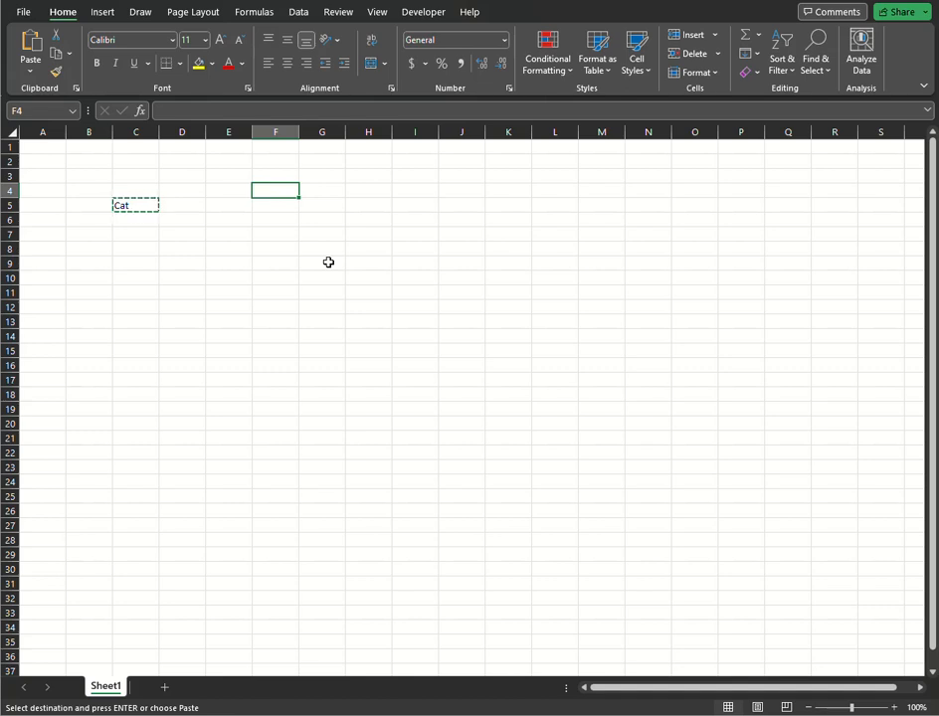
pyautogui.hotkey('ctrl', 'v')
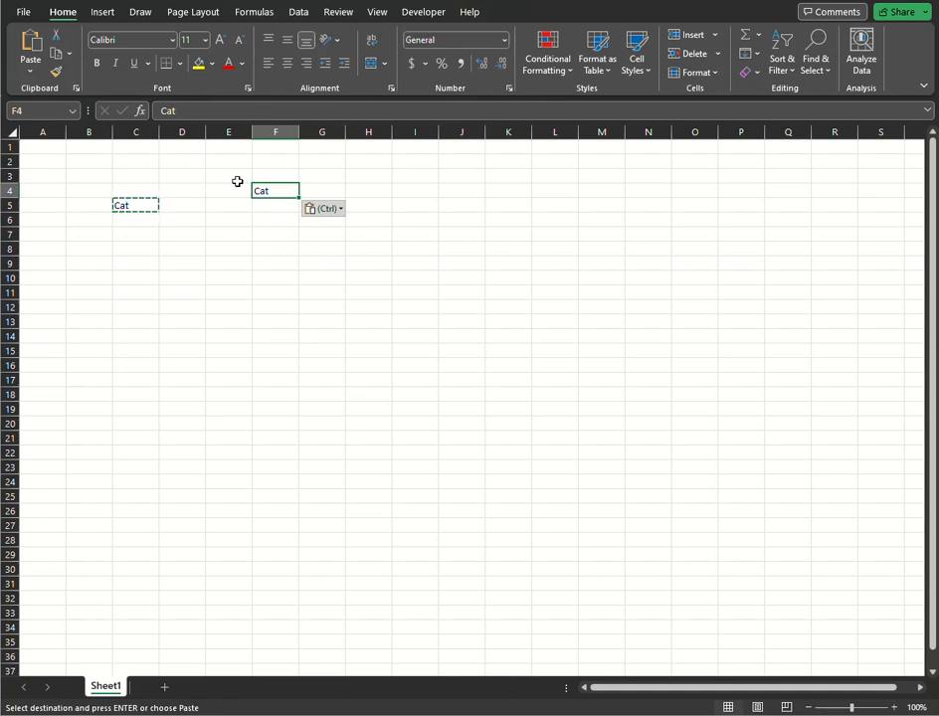
pyautogui.moveTo(274, 204); pyautogui.dragTo(267, 269)
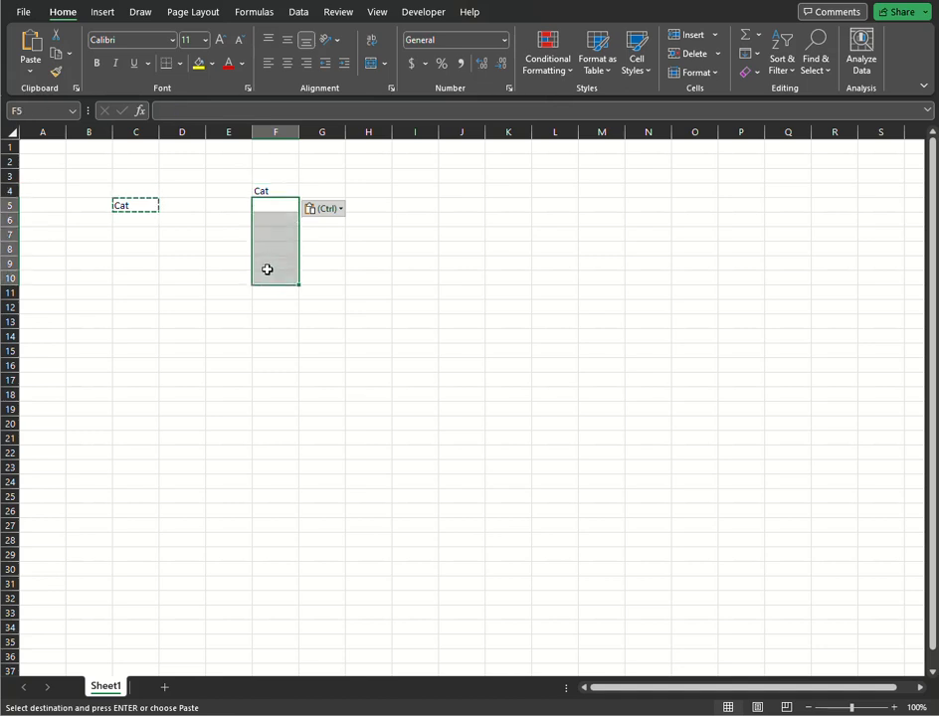
pyautogui.hotkey('ctrl', 'v')
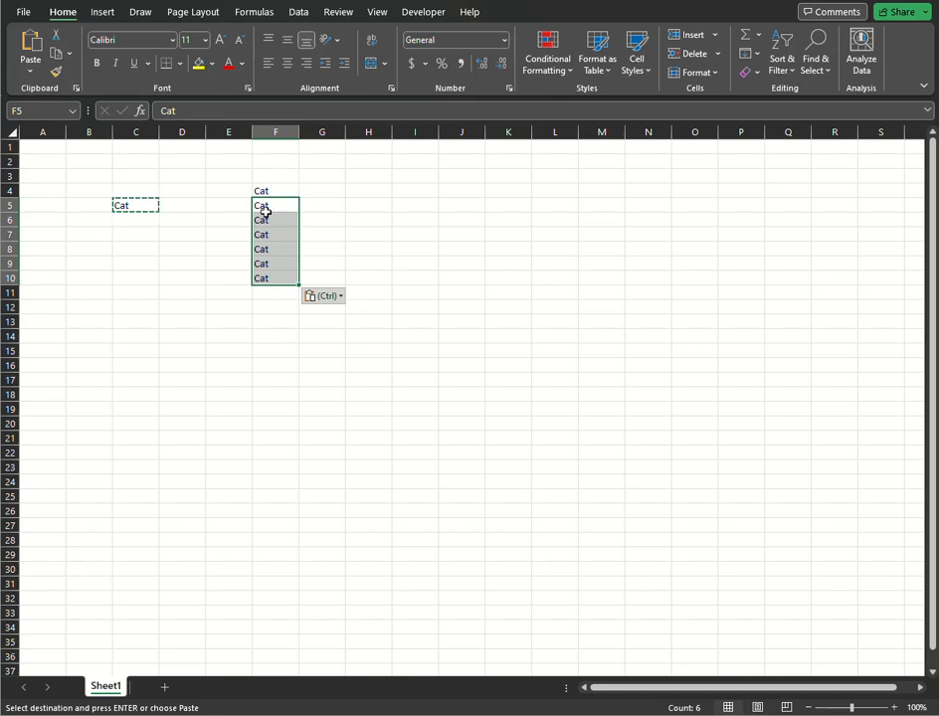
# Paste the copied Cat into the range C11:N24, then clear that range.
pyautogui.moveTo(118, 295); pyautogui.dragTo(668, 479)
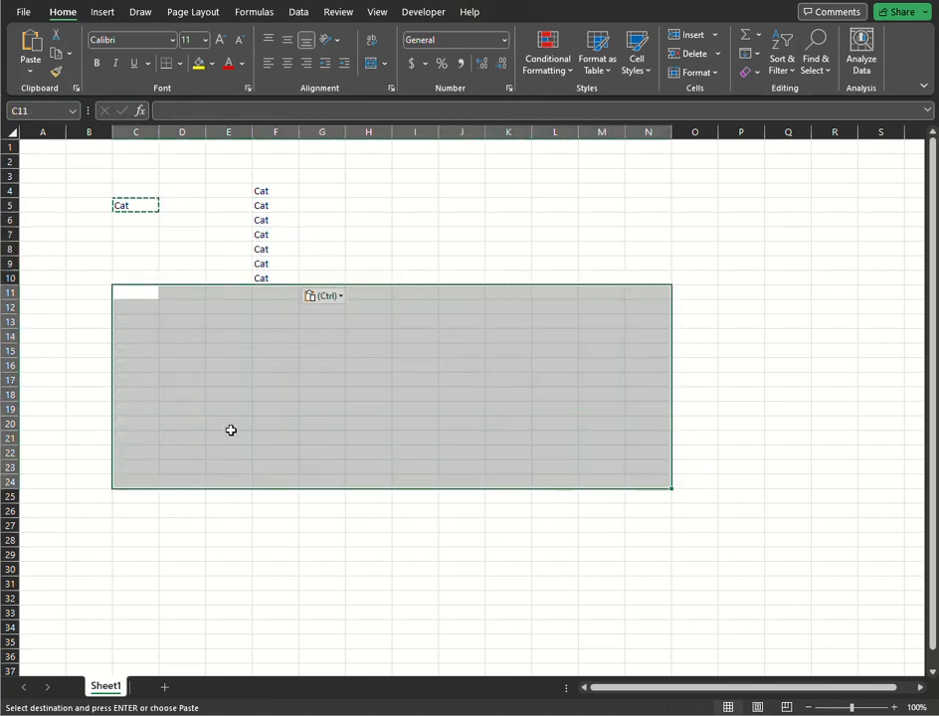
pyautogui.hotkey('ctrl', 'v')
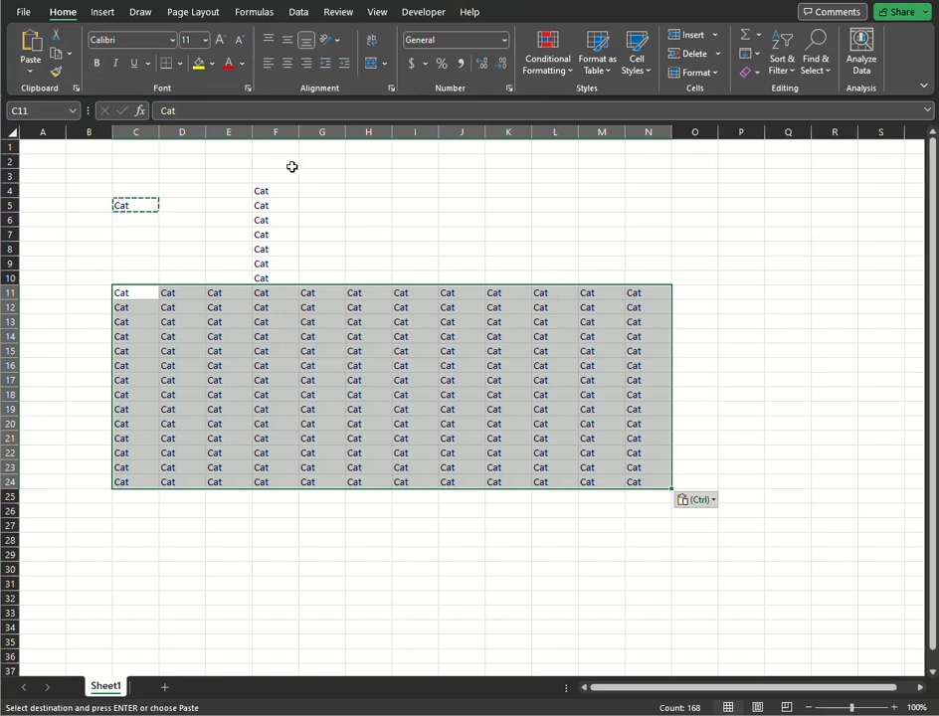
pyautogui.press('Delete')
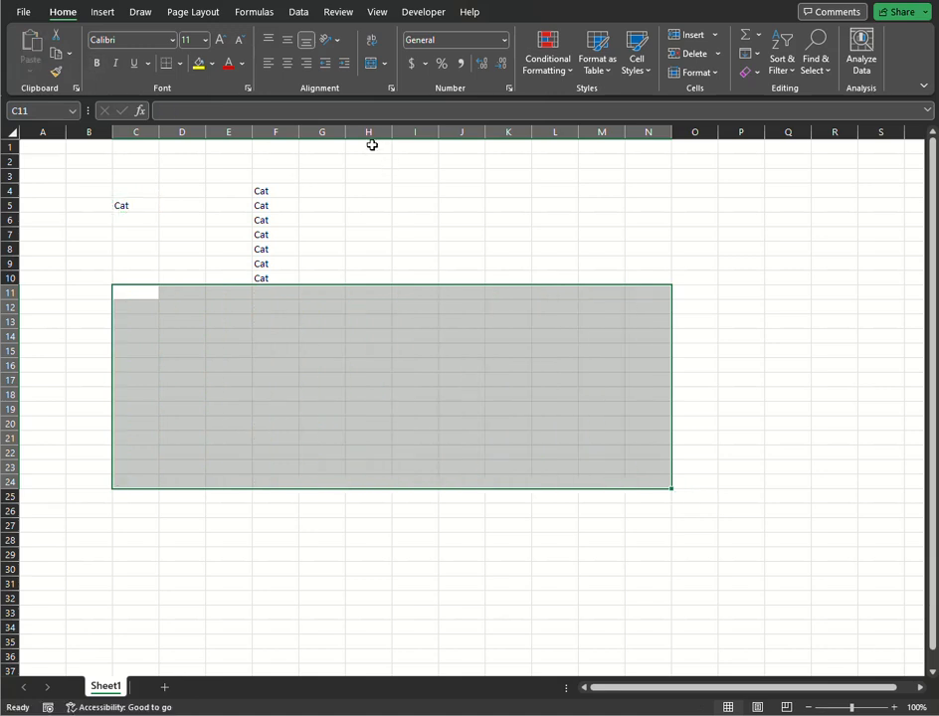
# Copy cell C5 again and paste it into the entire column H.
pyautogui.click(369, 132)
pyautogui.click(149, 208)
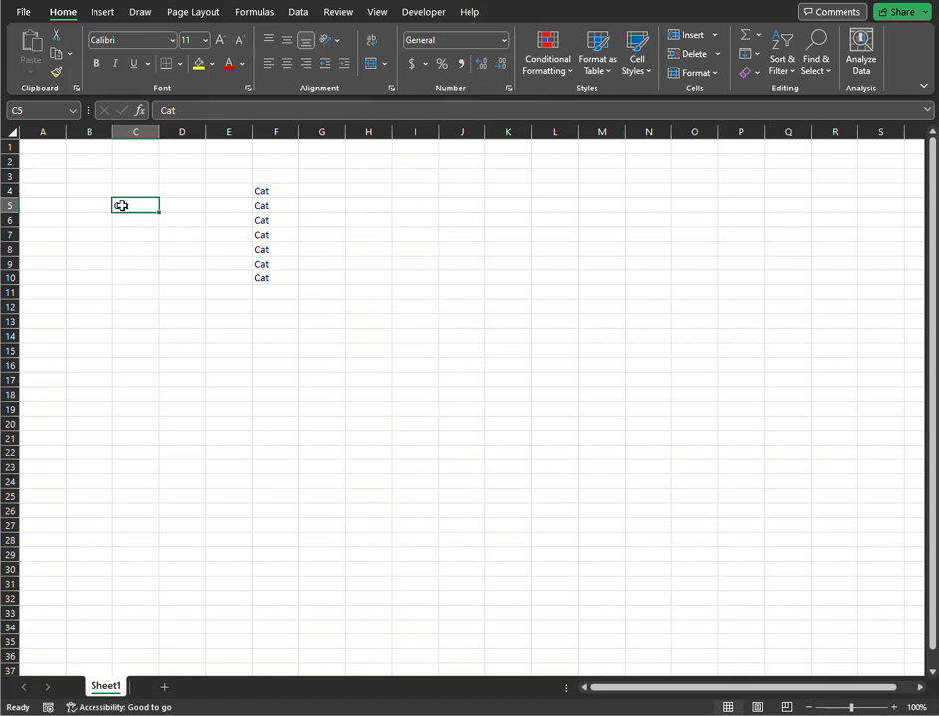
pyautogui.hotkey('ctrl', 'c')
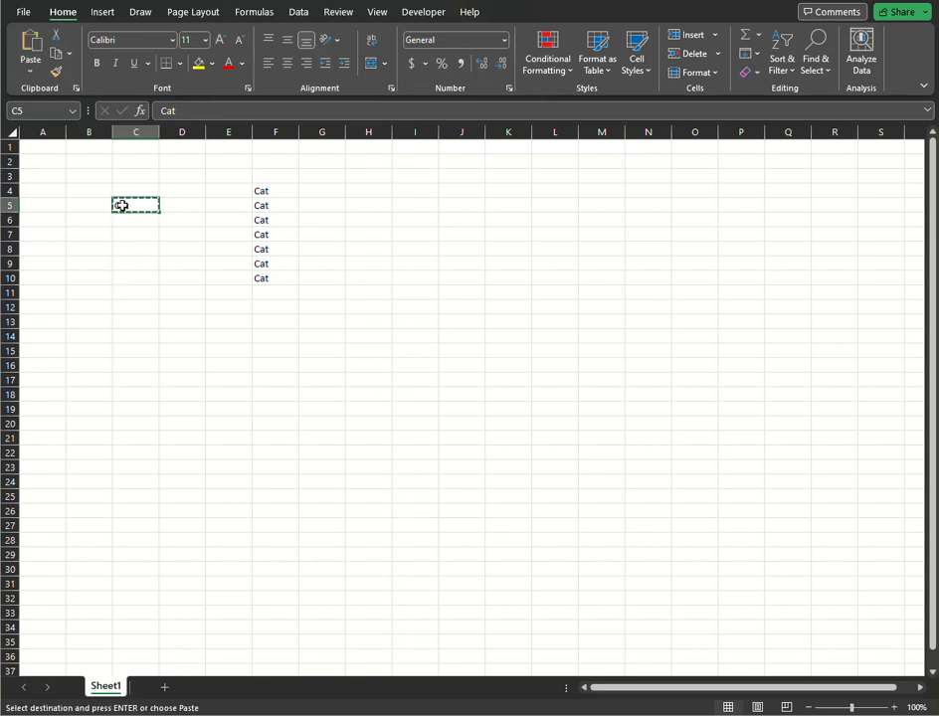
pyautogui.click(368, 131)
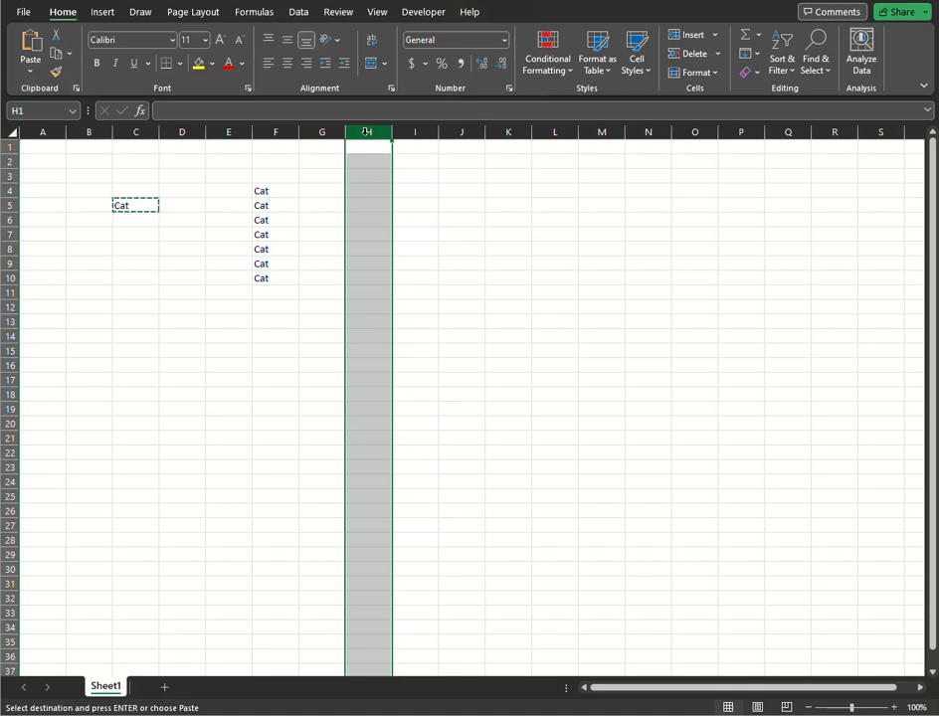
pyautogui.hotkey('ctrl', 'v')
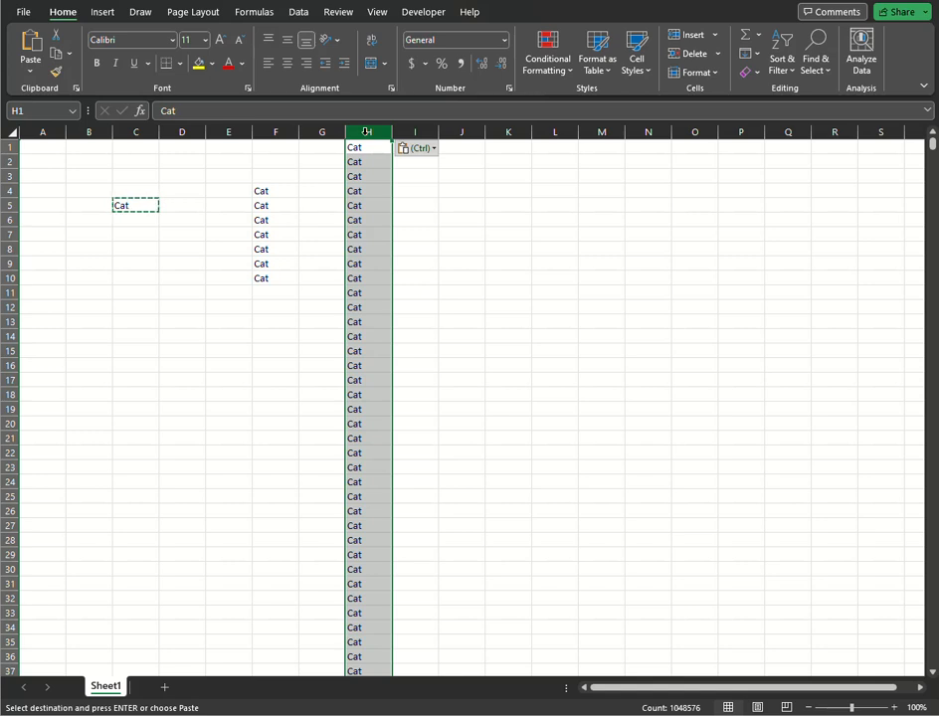
pyautogui.scroll(-12, 348, 209)
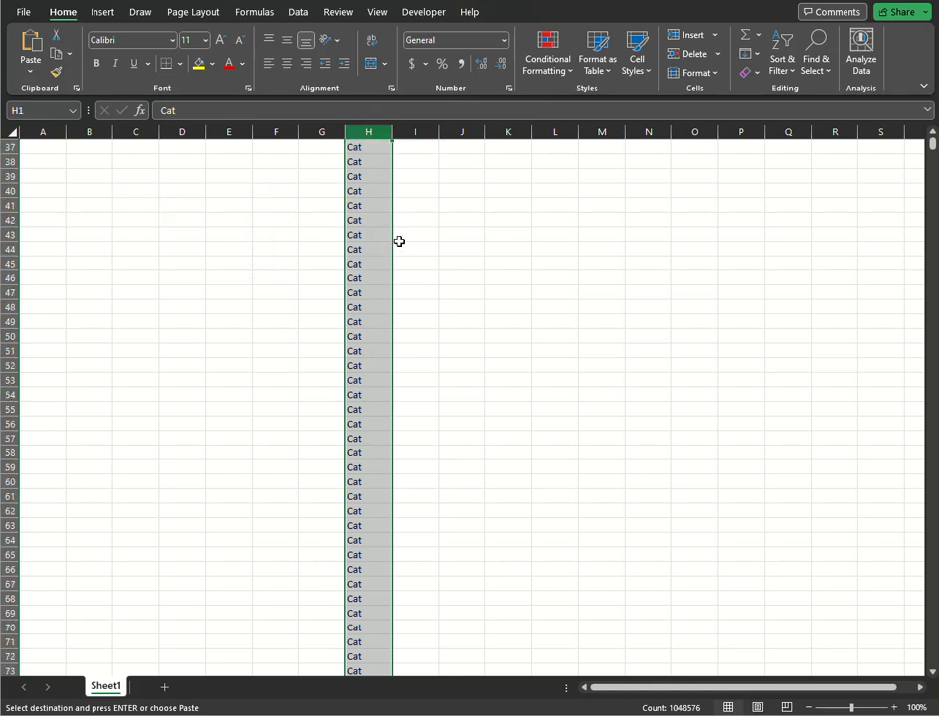
pyautogui.scroll(12, 398, 237)
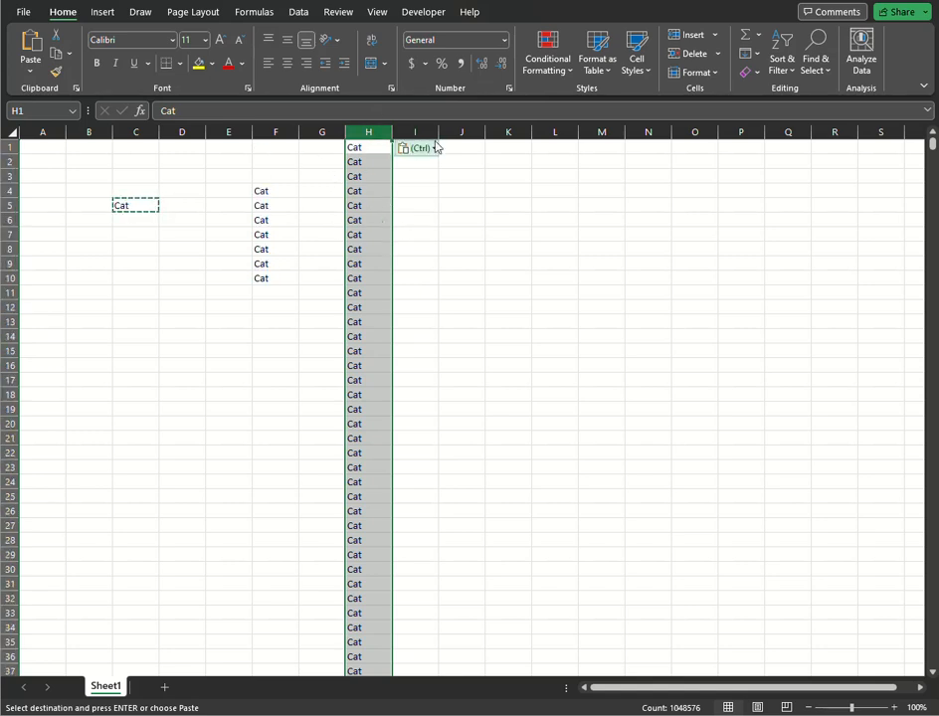
# Clear the contents of column H and the range B4:F11.
pyautogui.press('Delete')
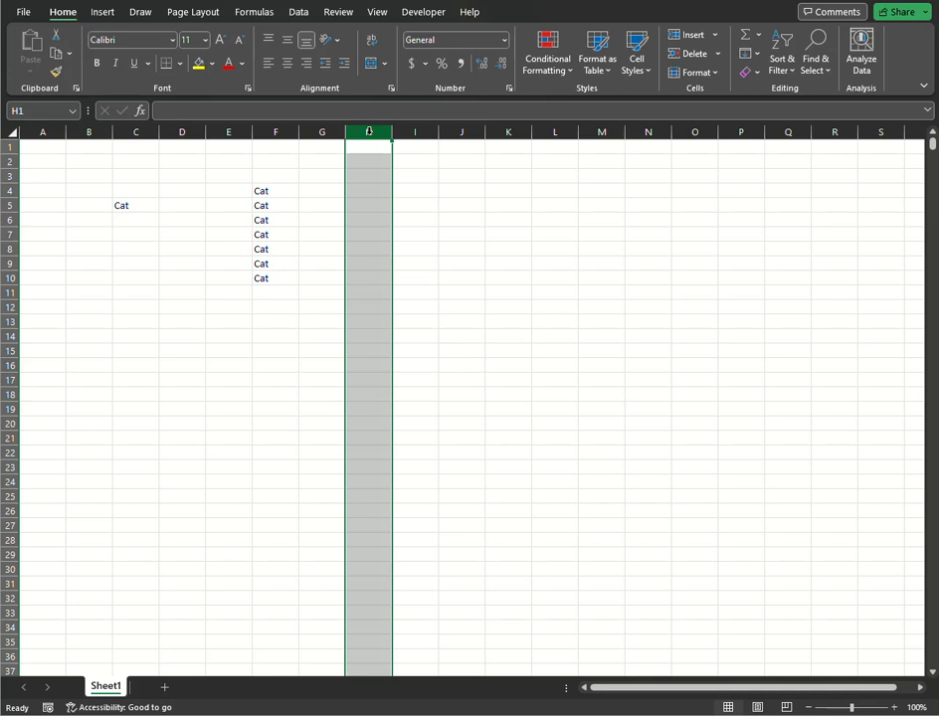
pyautogui.moveTo(78, 189); pyautogui.dragTo(296, 287)
pyautogui.press('Delete')
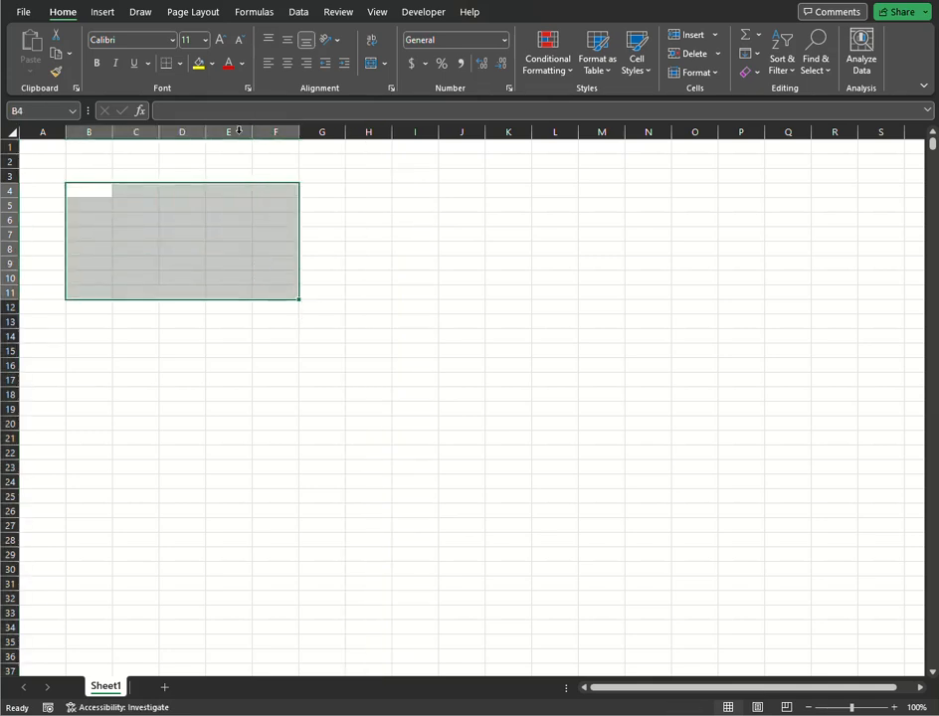
# Enter the number 5 in cell B2.
pyautogui.moveTo(86, 163); pyautogui.dragTo(719, 585)
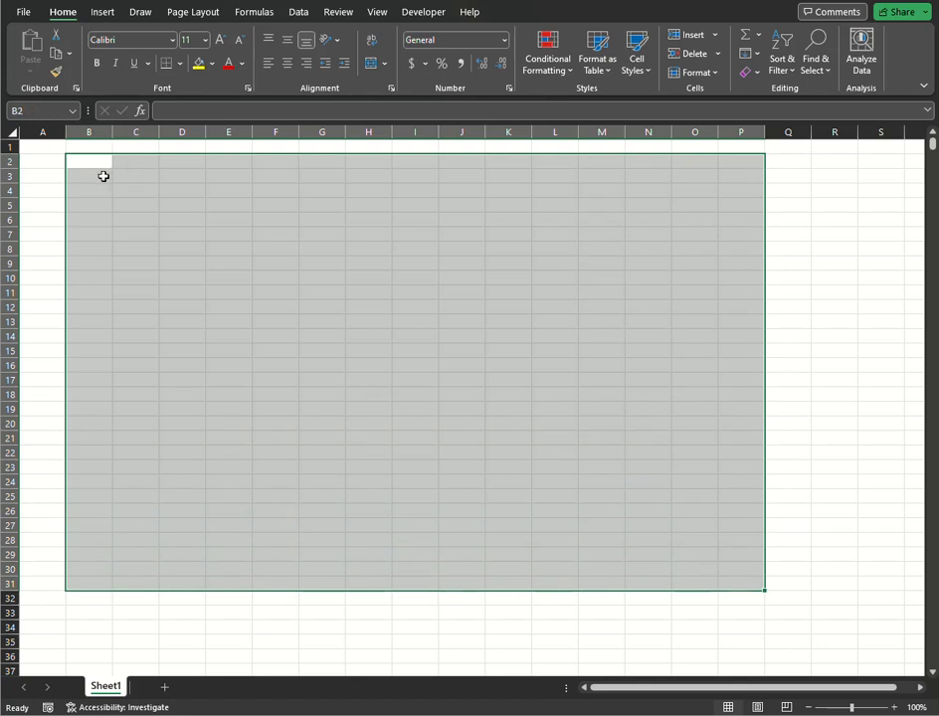
pyautogui.click(93, 163)
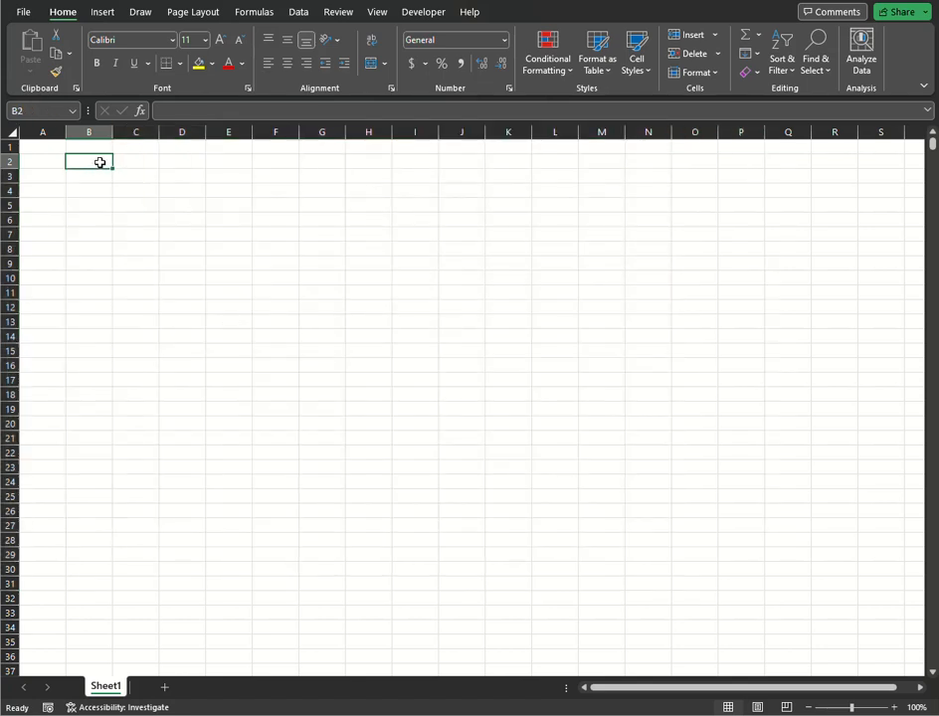
pyautogui.write('5')
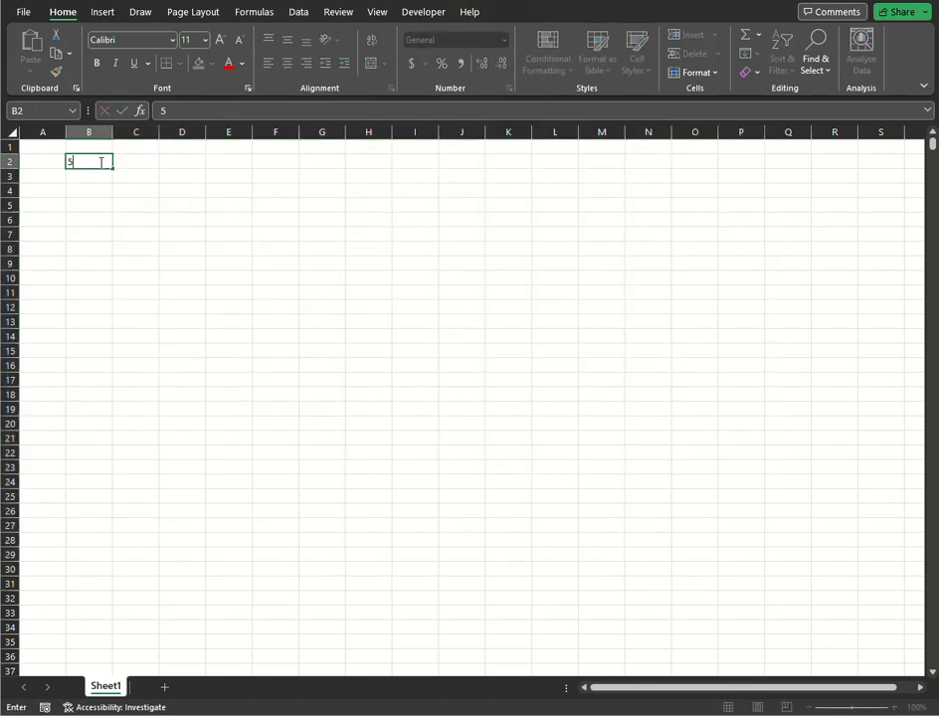
pyautogui.click(99, 195)
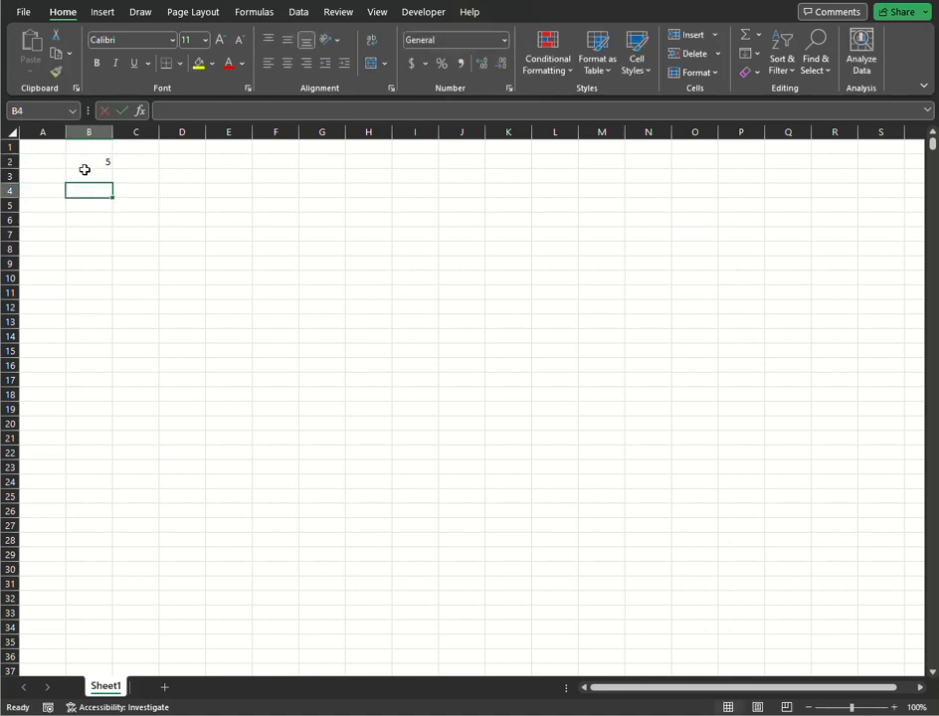
# Copy cell B2 and paste it into the range C2:O18, then clear that range.
pyautogui.click(81, 164)
pyautogui.hotkey('ctrl', 'c')
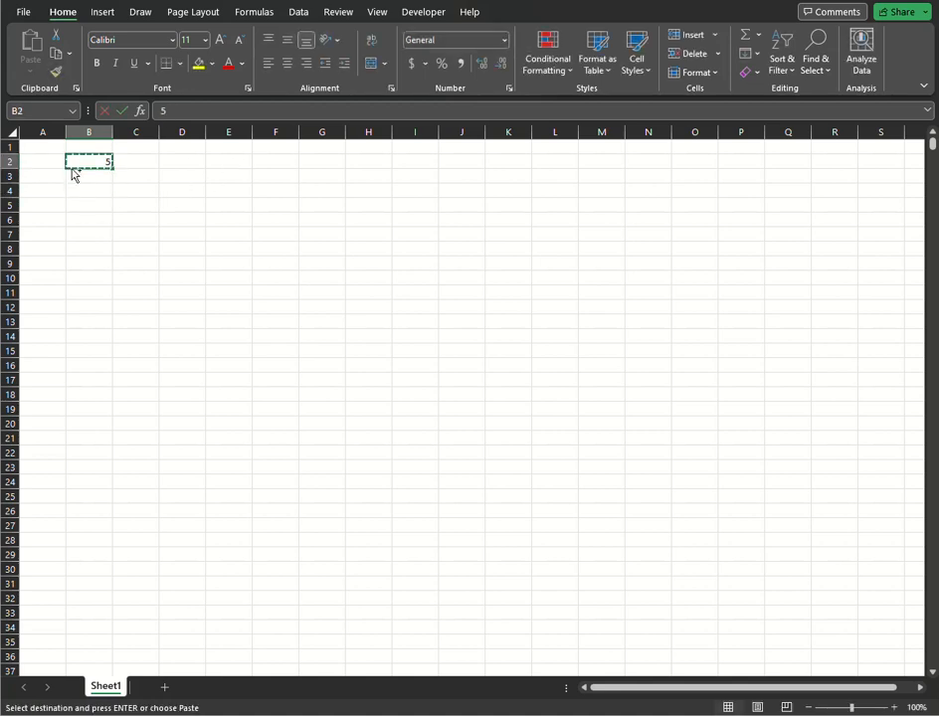
pyautogui.moveTo(119, 162); pyautogui.dragTo(669, 396)
pyautogui.hotkey('ctrl', 'v')
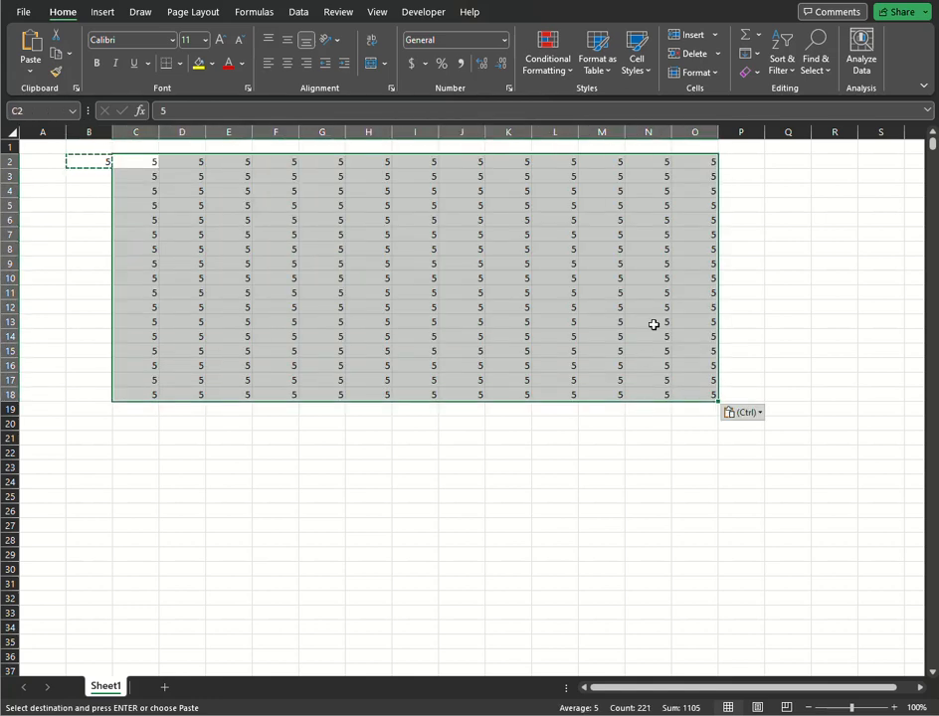
pyautogui.press('Delete')
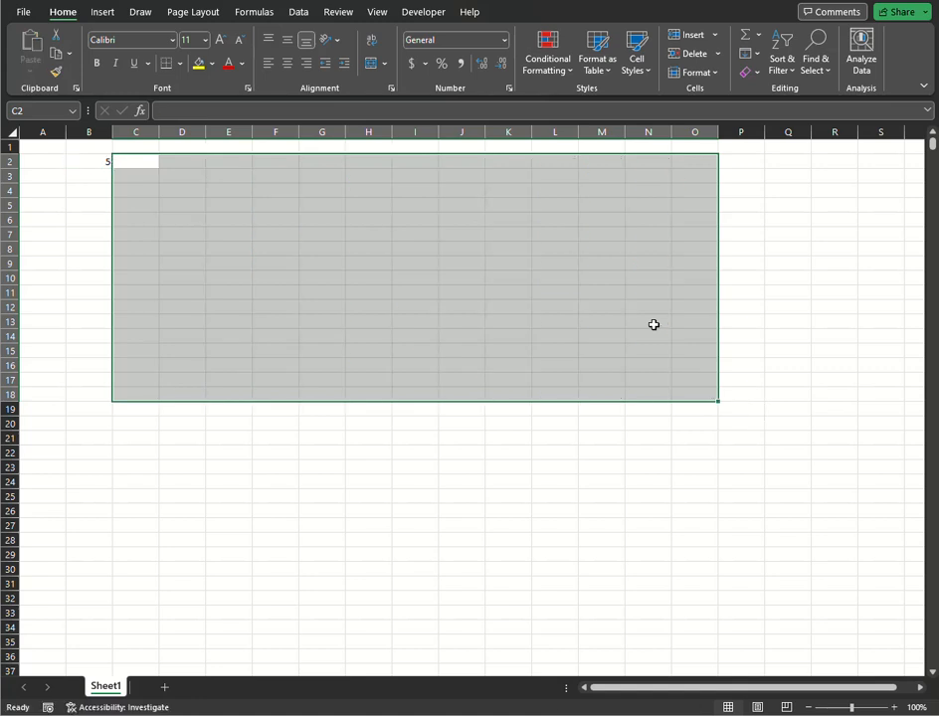
# Fill the value of B2 down to B23 and across row 2 to P2.
pyautogui.click(103, 161)
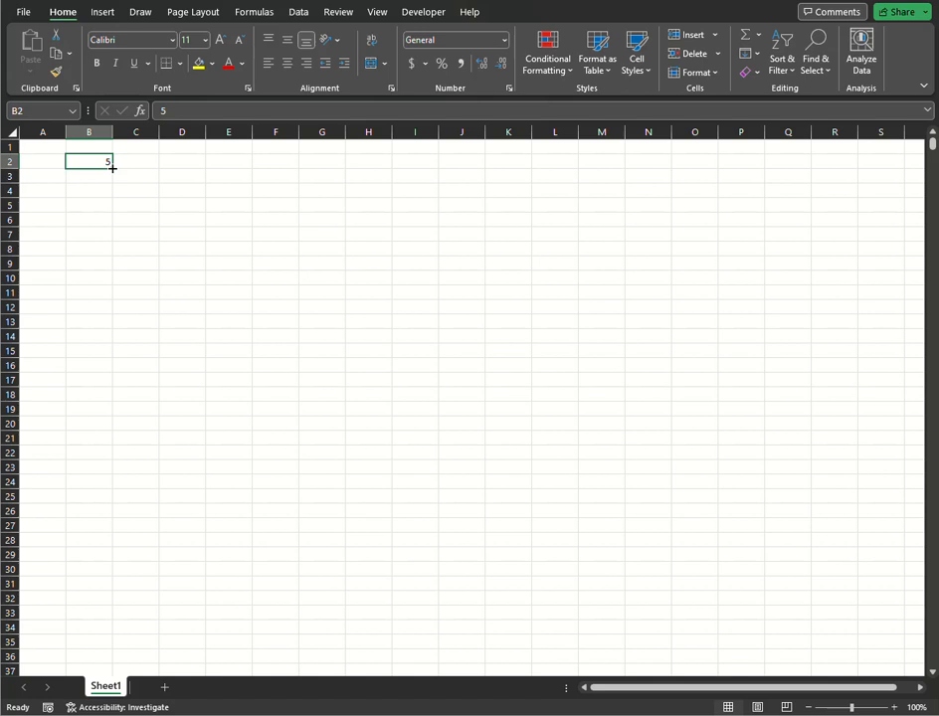
pyautogui.moveTo(113, 168); pyautogui.dragTo(113, 474)
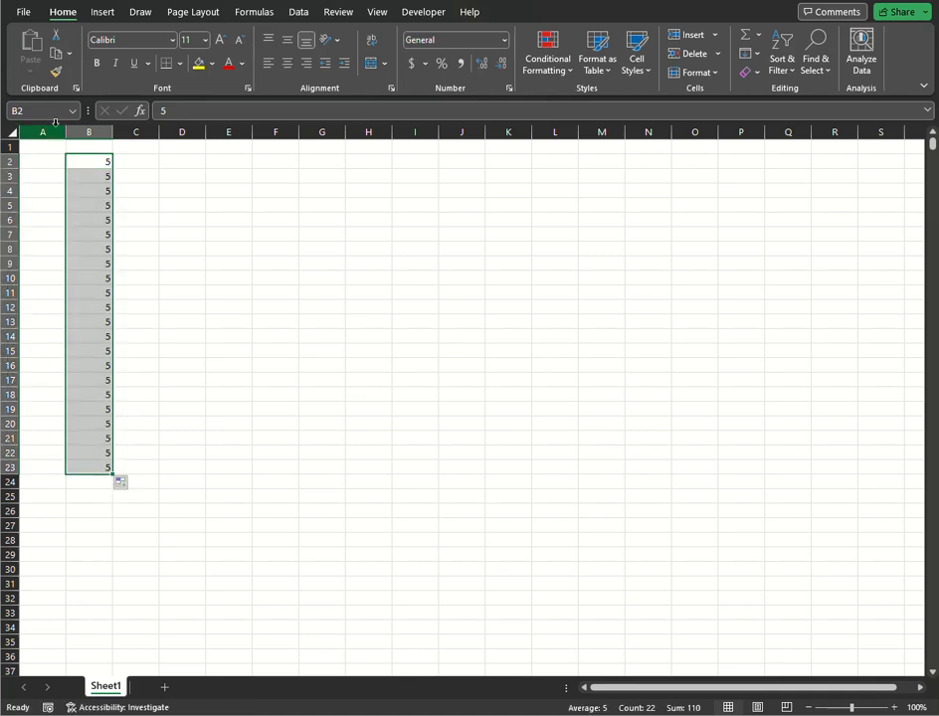
pyautogui.click(100, 162)
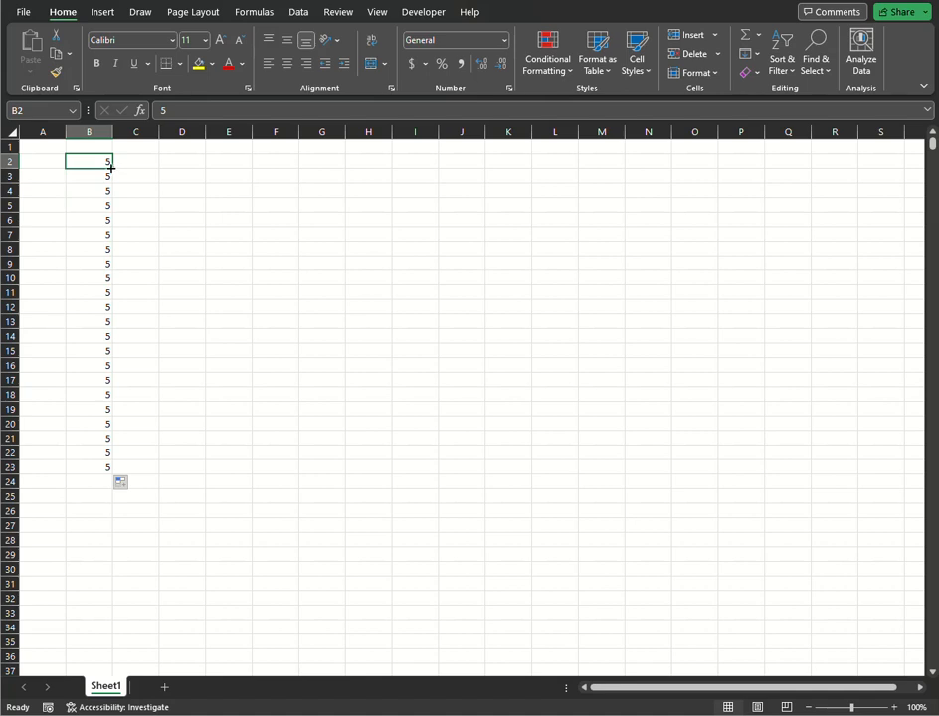
pyautogui.moveTo(114, 170); pyautogui.dragTo(744, 172)
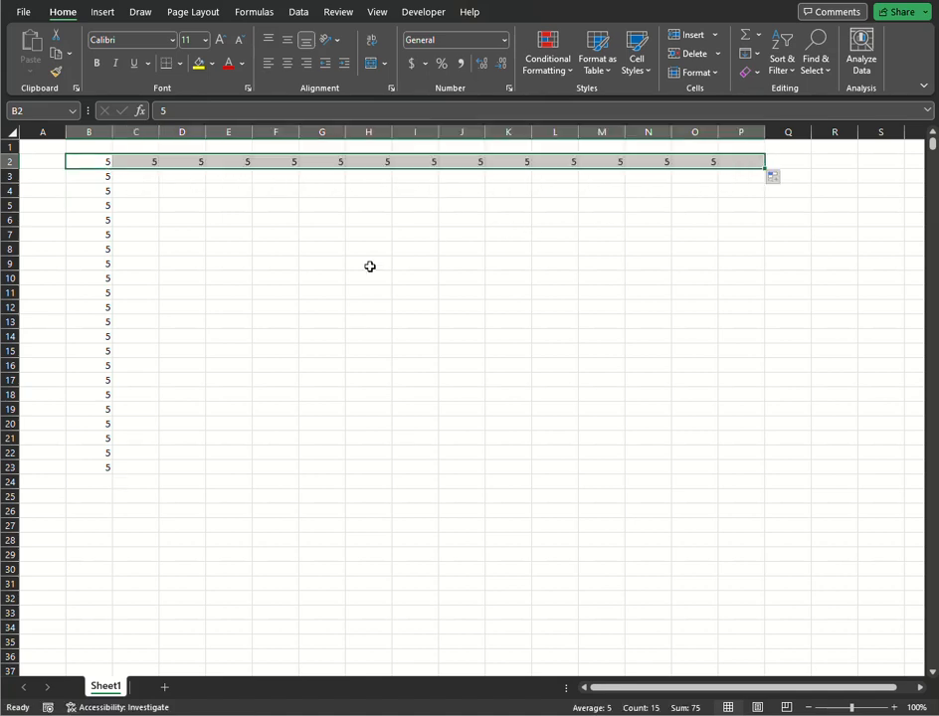
# Fill the row B2:P2 down through row 24 so the block B2:P24 contains 5.
pyautogui.click(84, 162)
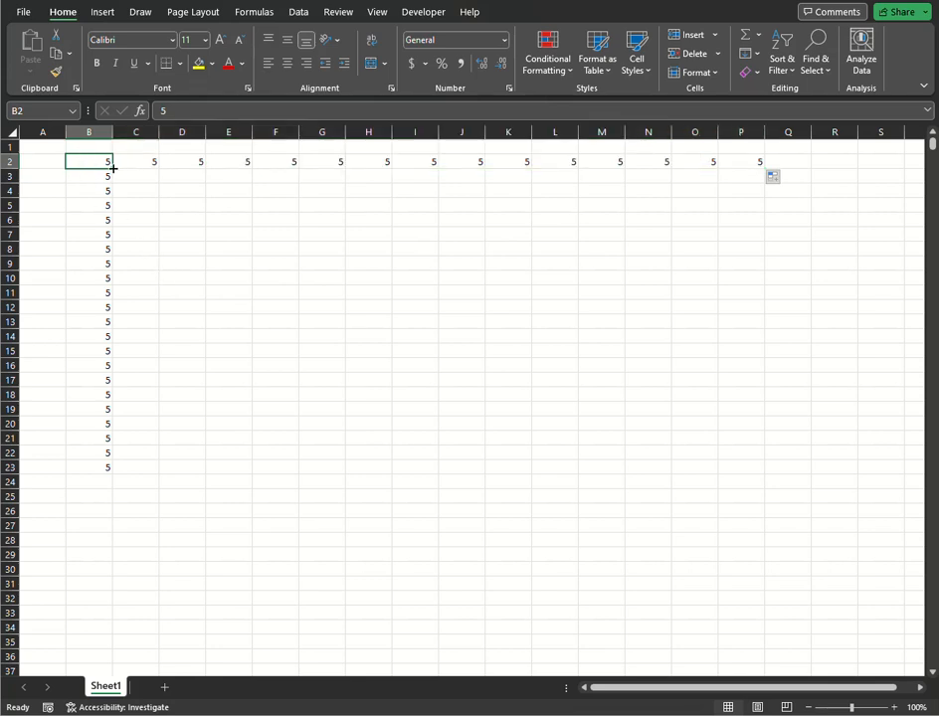
pyautogui.moveTo(114, 169); pyautogui.dragTo(114, 169)
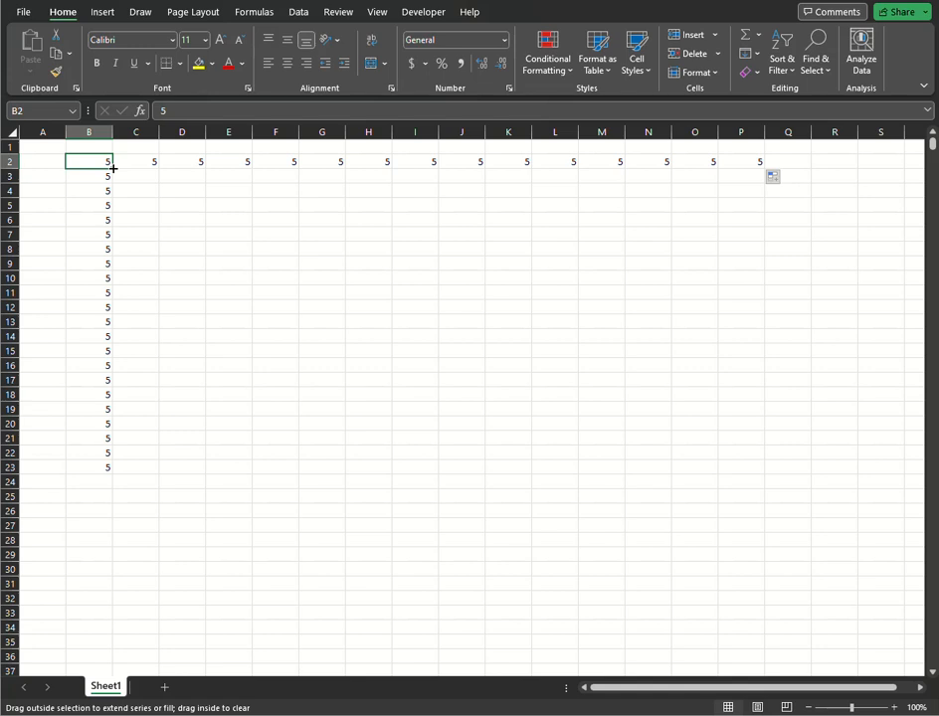
pyautogui.moveTo(113, 169); pyautogui.dragTo(741, 325)
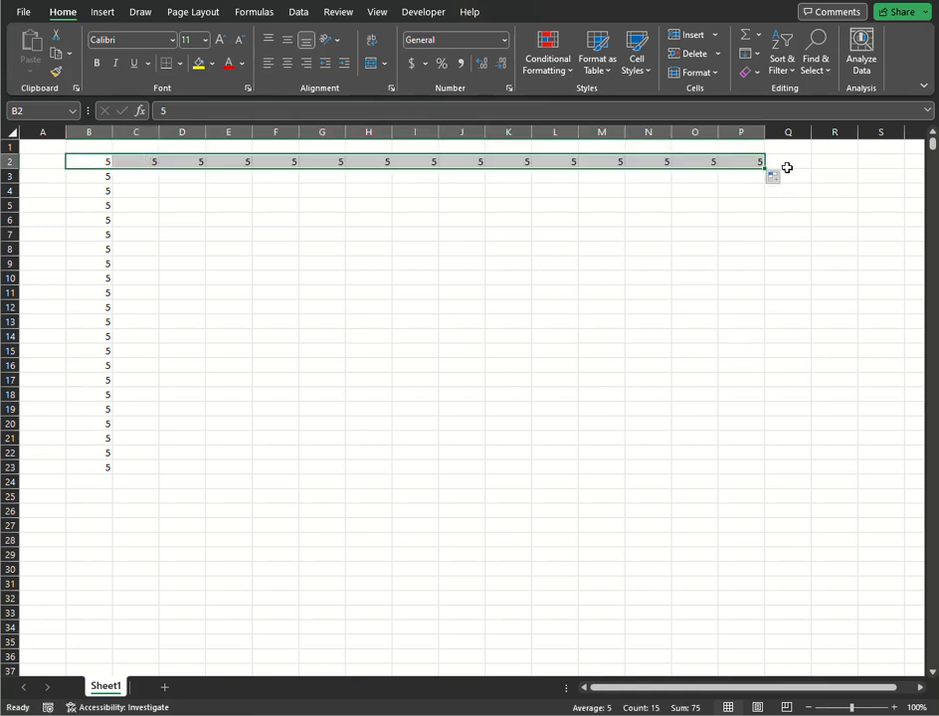
pyautogui.moveTo(763, 166); pyautogui.dragTo(772, 484)
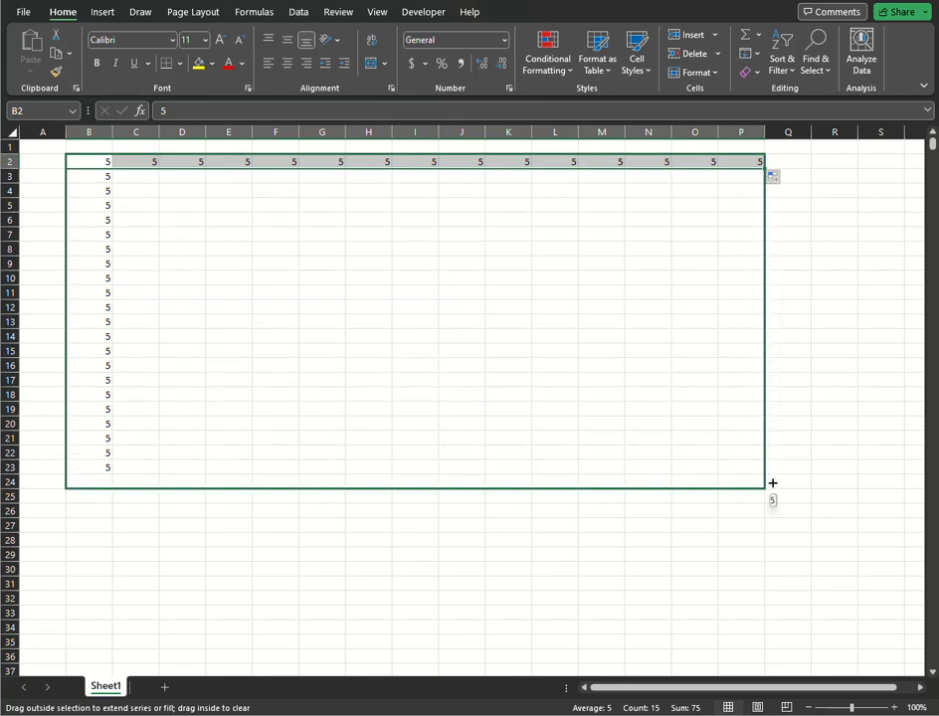
pyautogui.moveTo(773, 483); pyautogui.dragTo(772, 483)
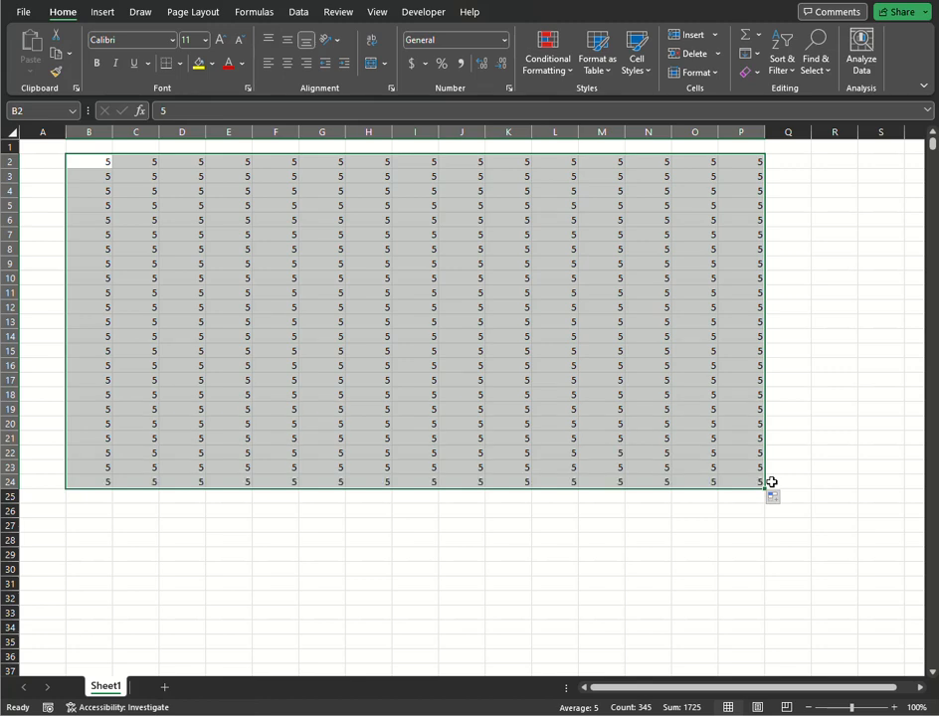
# Clear the block B2:P24, and enter the label "Ctrl + C" in A2 with "Copy" in B2.
pyautogui.press('Delete')
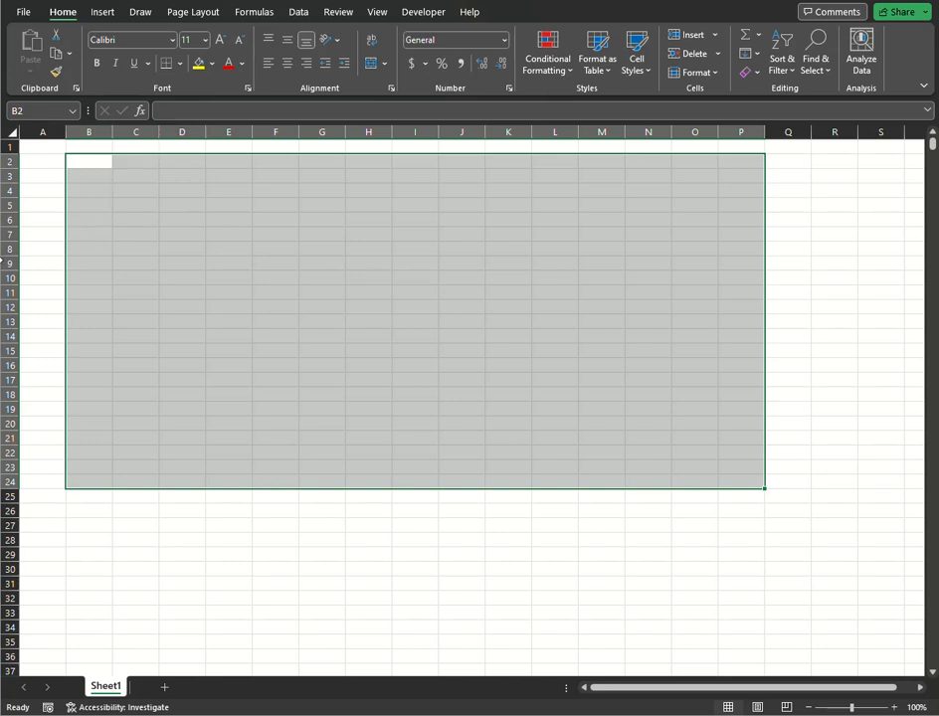
pyautogui.click(59, 161)
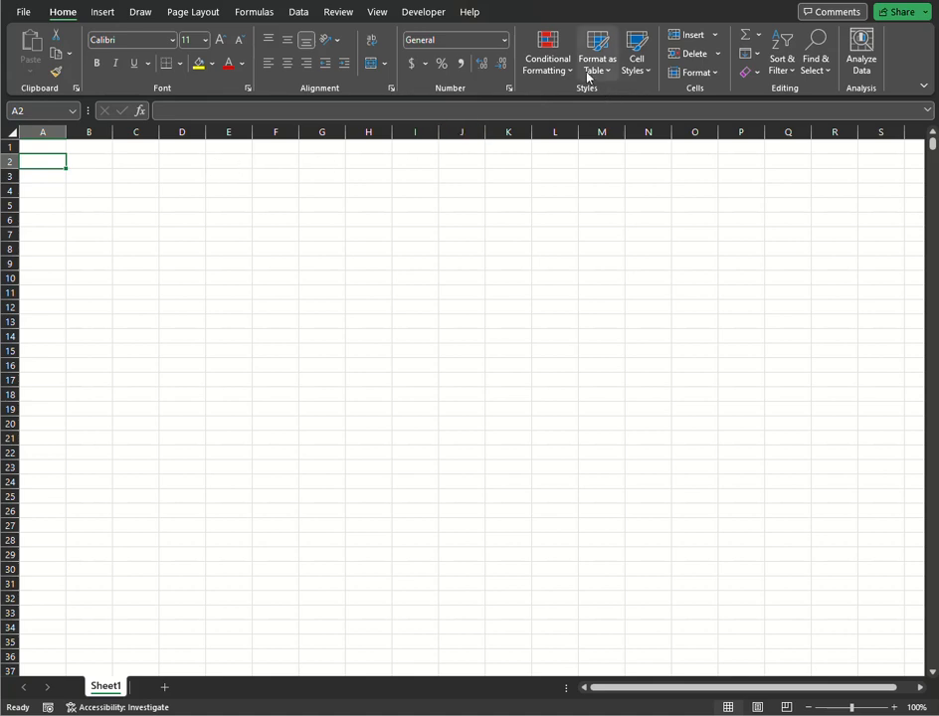
pyautogui.write('C')
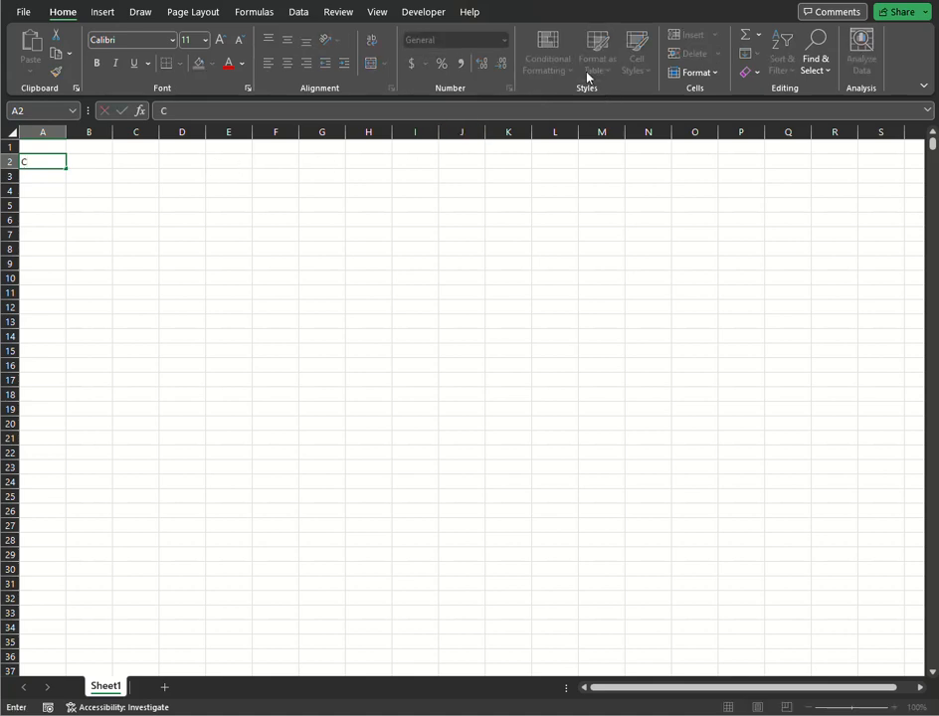
pyautogui.write('trl + C')
pyautogui.press('Tab')
pyautogui.write('C')
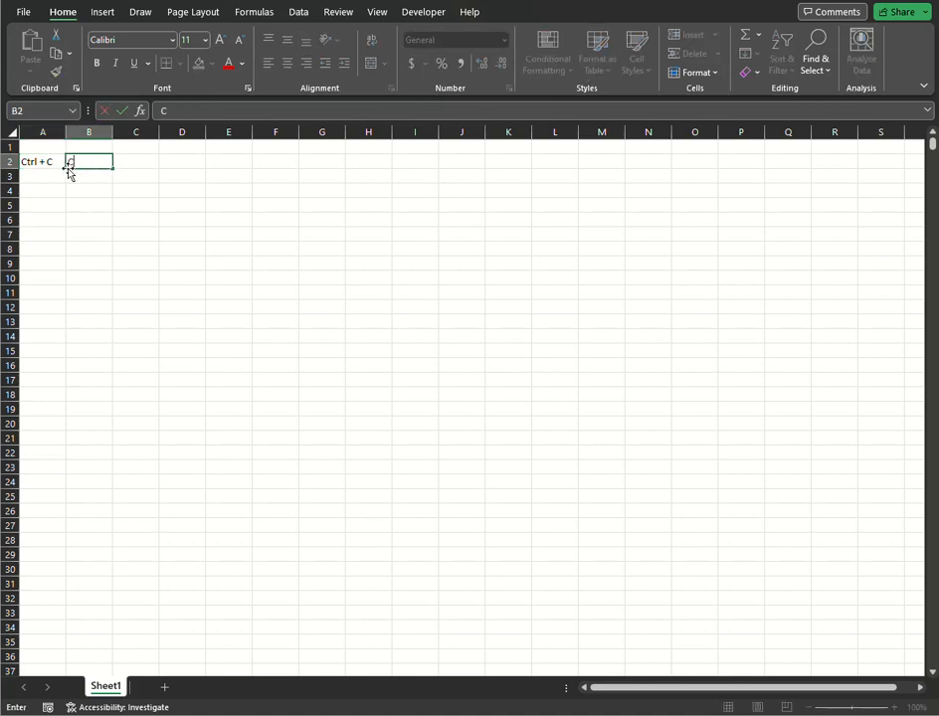
pyautogui.write('opy')
pyautogui.press('Return')
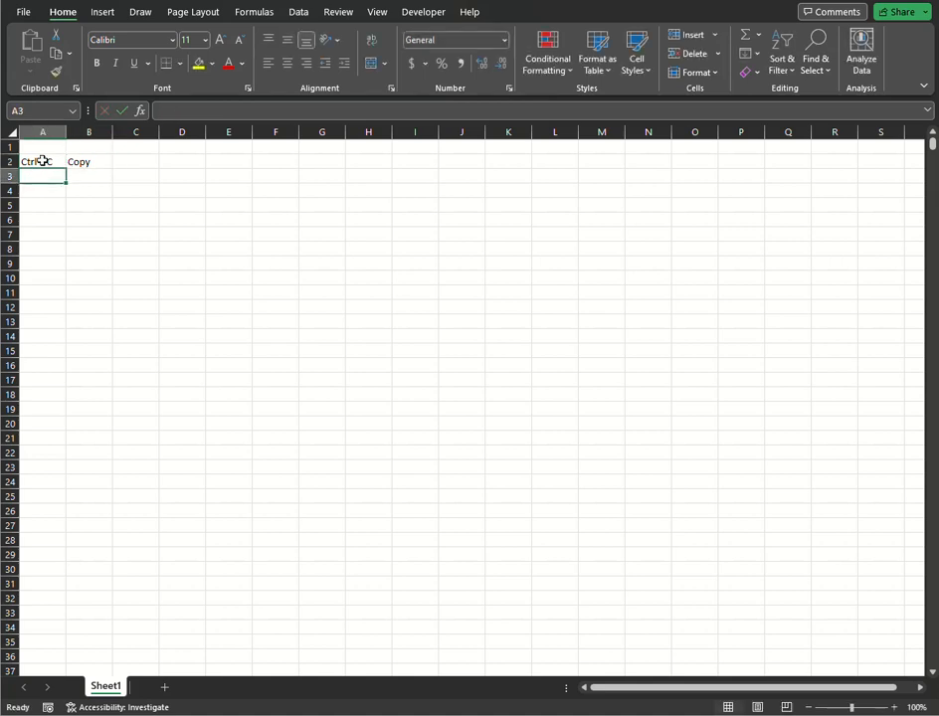
# Enter the label "Ctrl + V" in A3 and its meaning "Paste" in B3.
pyautogui.write('Ctrl + C')
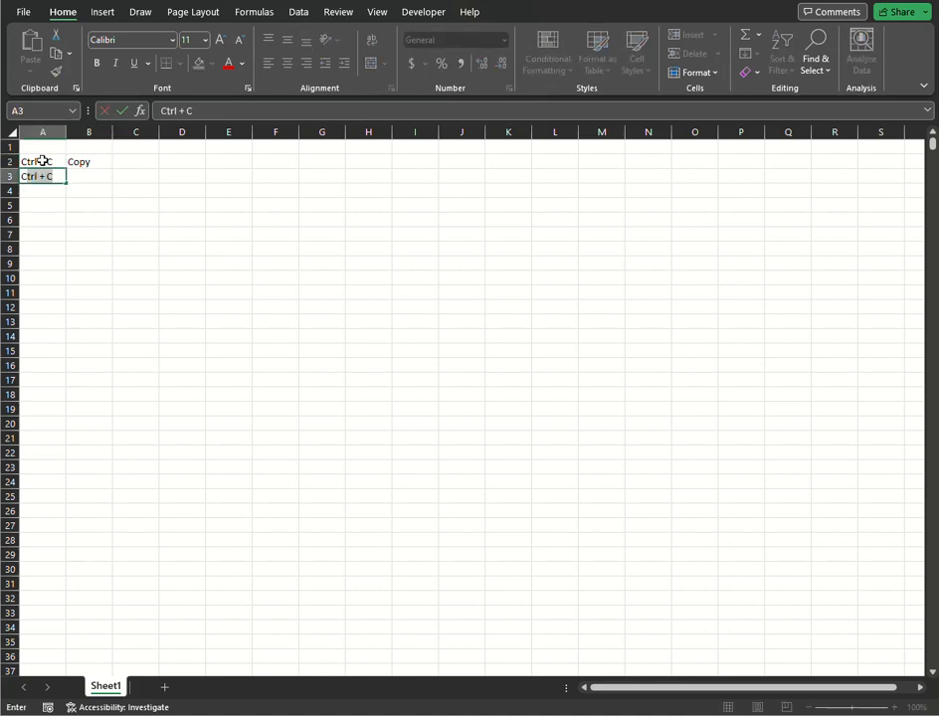
pyautogui.click(42, 176)
pyautogui.press('BackSpace')
pyautogui.write('V')
pyautogui.click(92, 178)
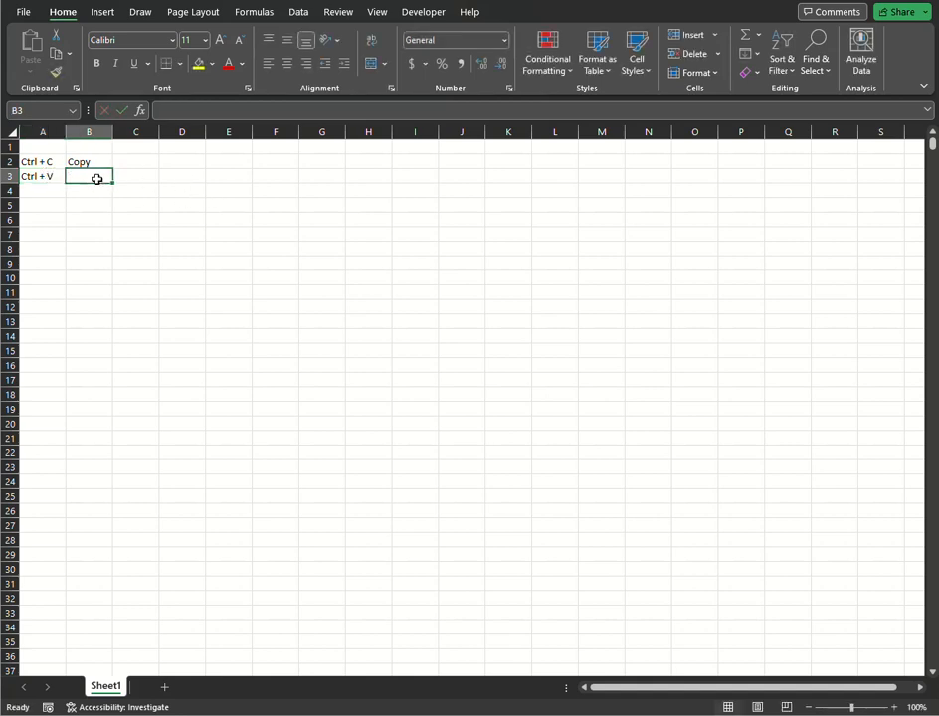
pyautogui.write('P')
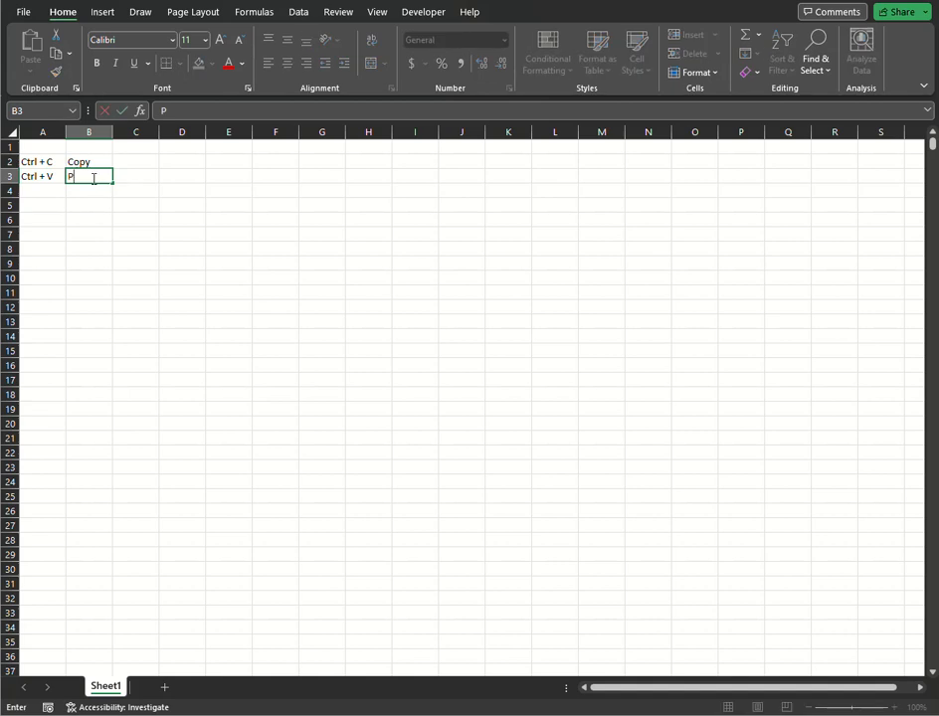
pyautogui.write('aste')
# Make the two shortcut labels in A2:A3 bold.
pyautogui.moveTo(40, 163); pyautogui.dragTo(42, 179)
pyautogui.click(96, 62)
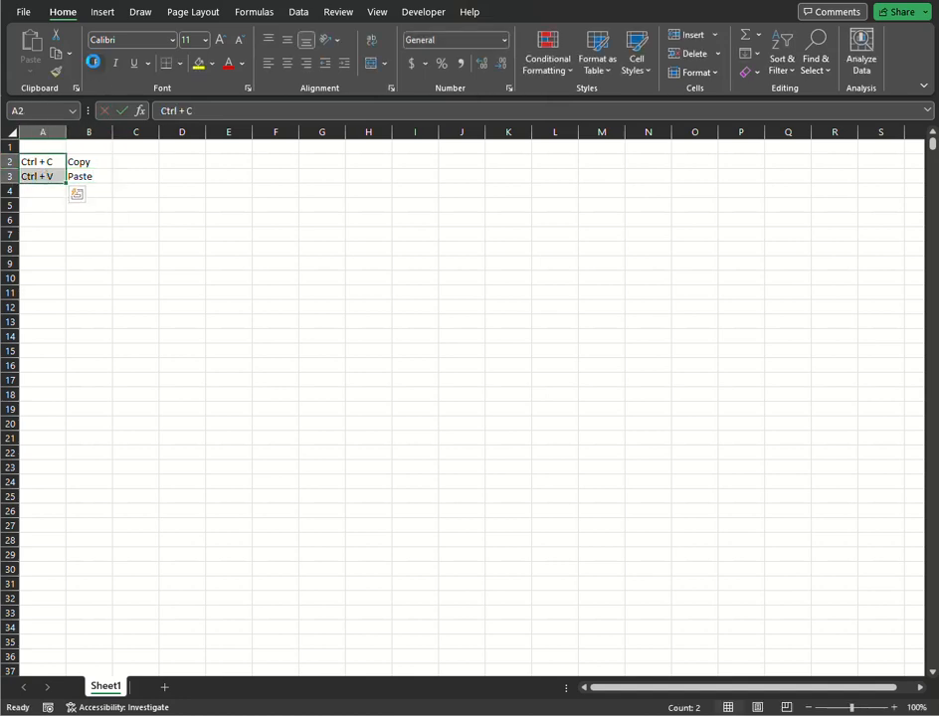
pyautogui.click(37, 292)
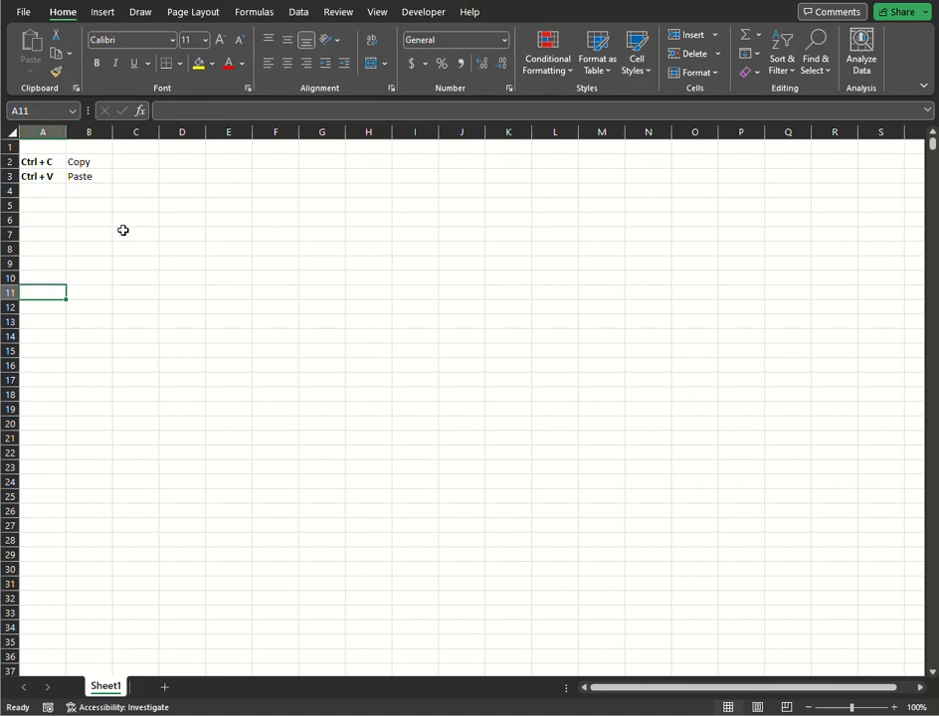
# Enter the sample text "Cat" in cell D6.
pyautogui.click(181, 214)
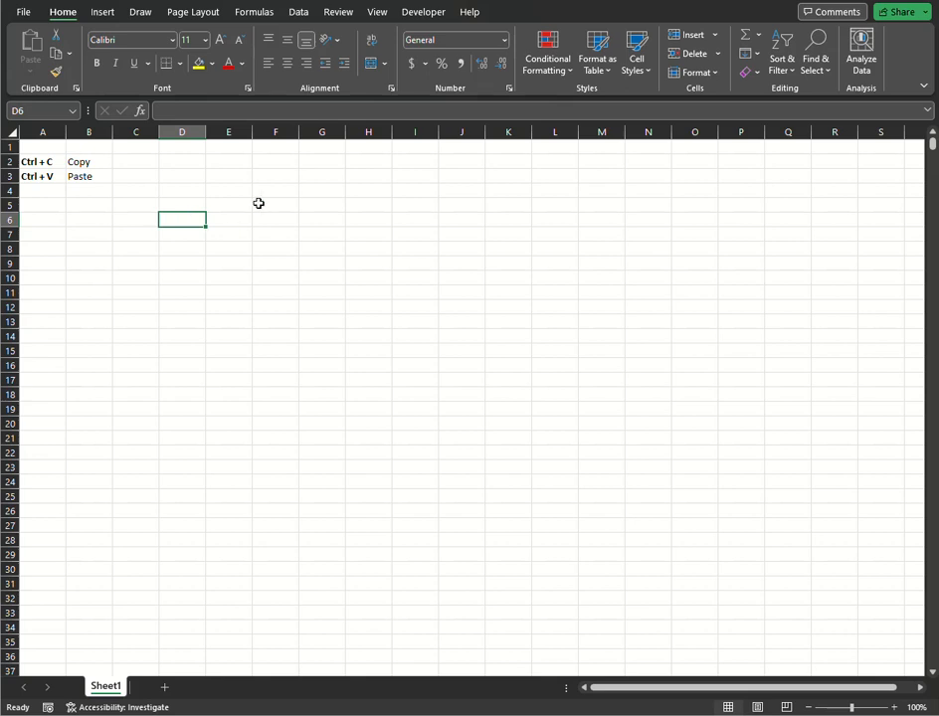
pyautogui.write('Cat')
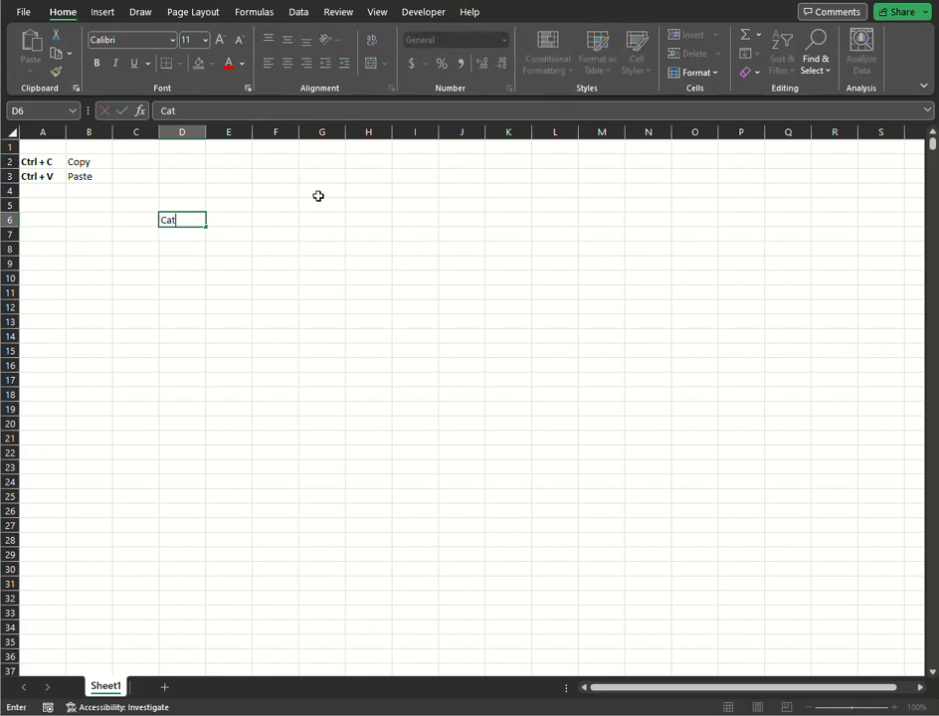
pyautogui.click(209, 292)
# Move the "Cat" entry from D6 to H6 by cutting and pasting it.
pyautogui.click(173, 220)
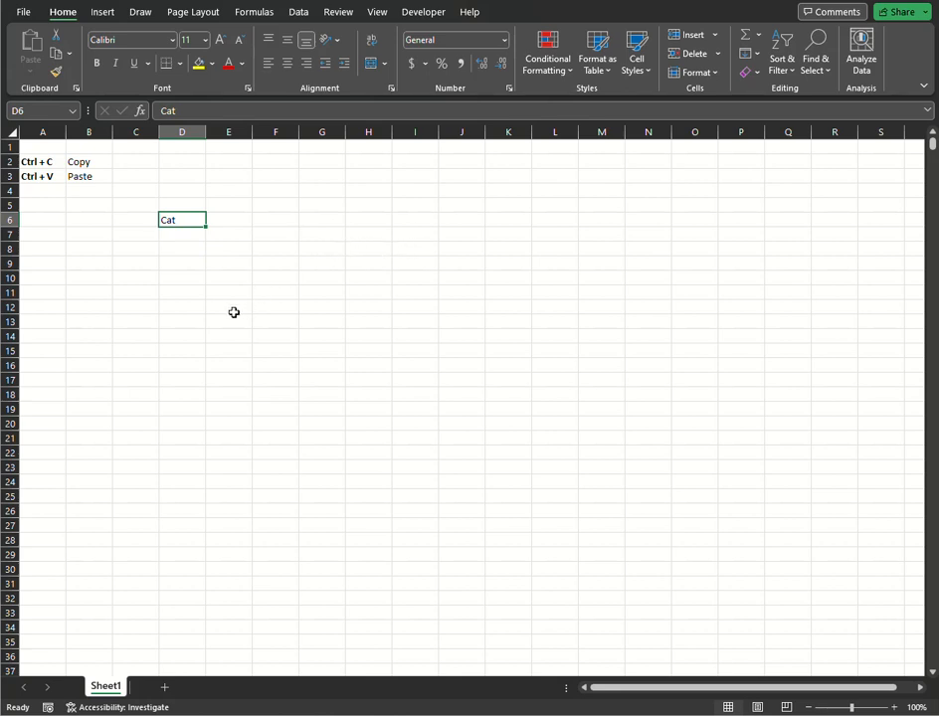
pyautogui.click(226, 251)
pyautogui.click(171, 220)
pyautogui.hotkey('ctrl', 'c')
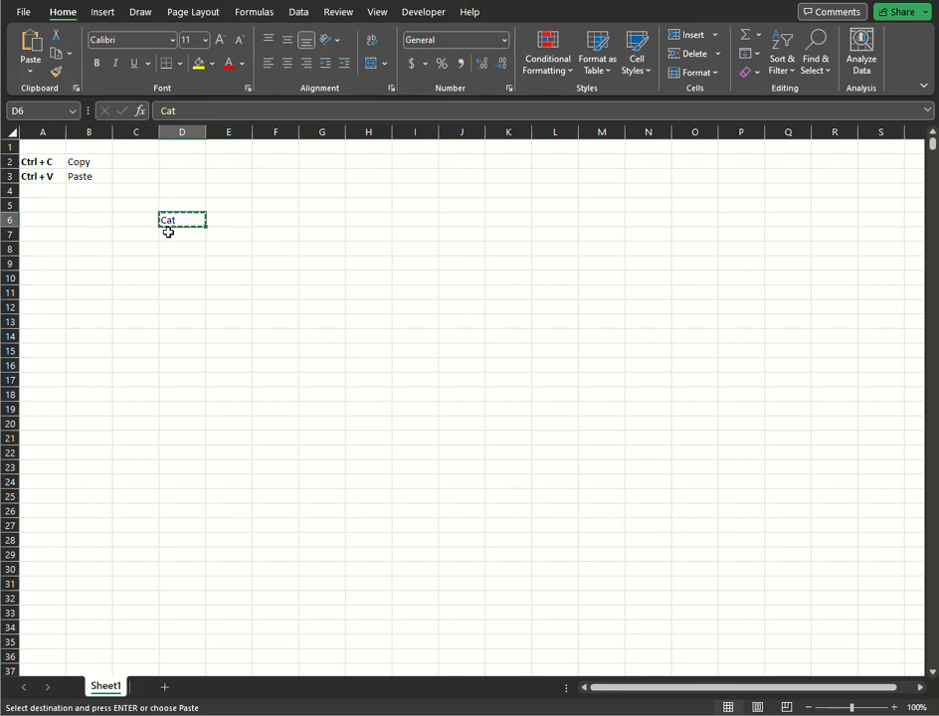
pyautogui.click(370, 220)
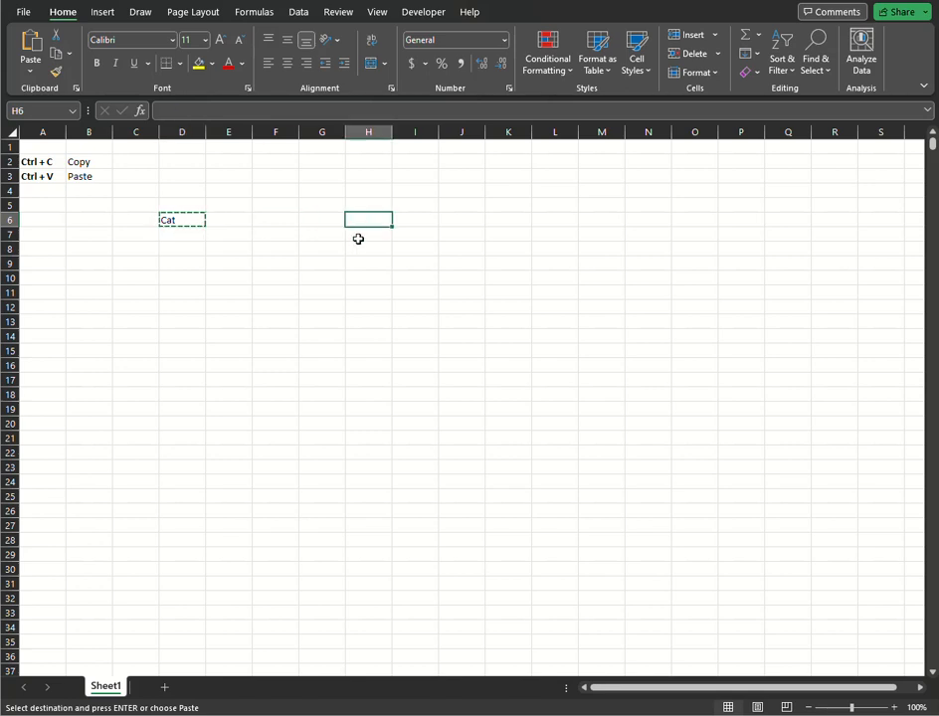
pyautogui.press('Return')
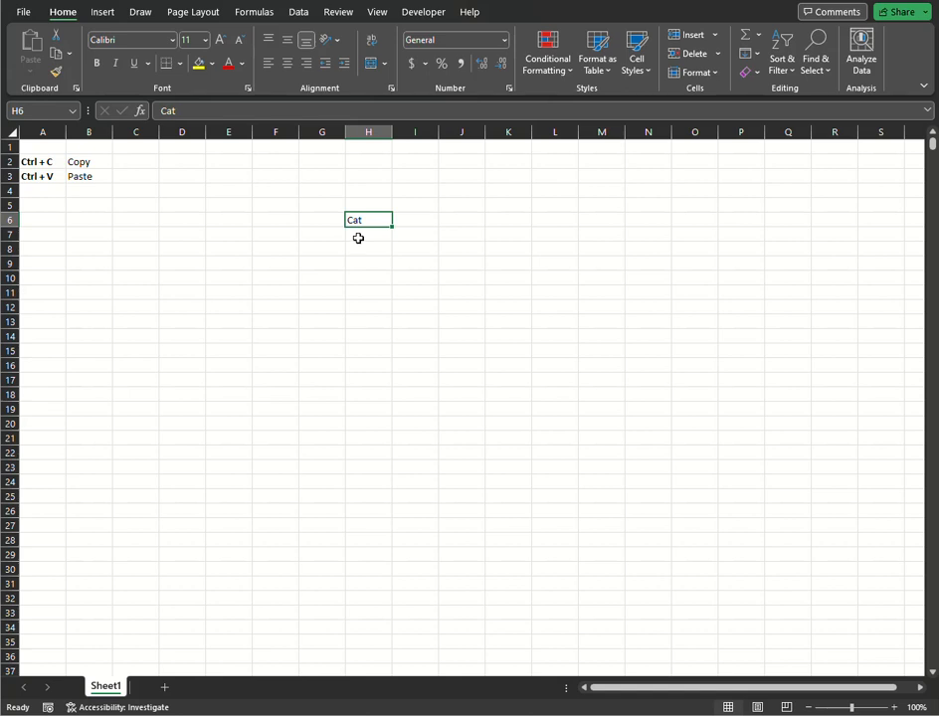
# Fill "Cat" from H6 down through H16.
pyautogui.click(358, 235)
pyautogui.click(386, 219)
pyautogui.moveTo(392, 227); pyautogui.dragTo(376, 360)
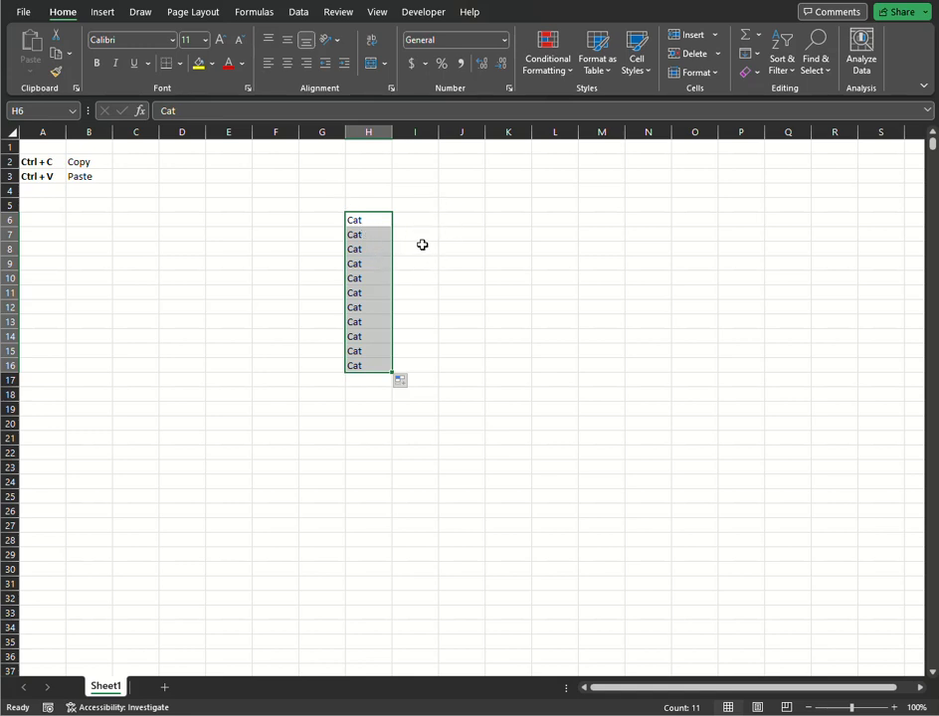
# Cut the range H6:H16 and paste it one column over, starting at I6.
pyautogui.hotkey('ctrl', 'c')
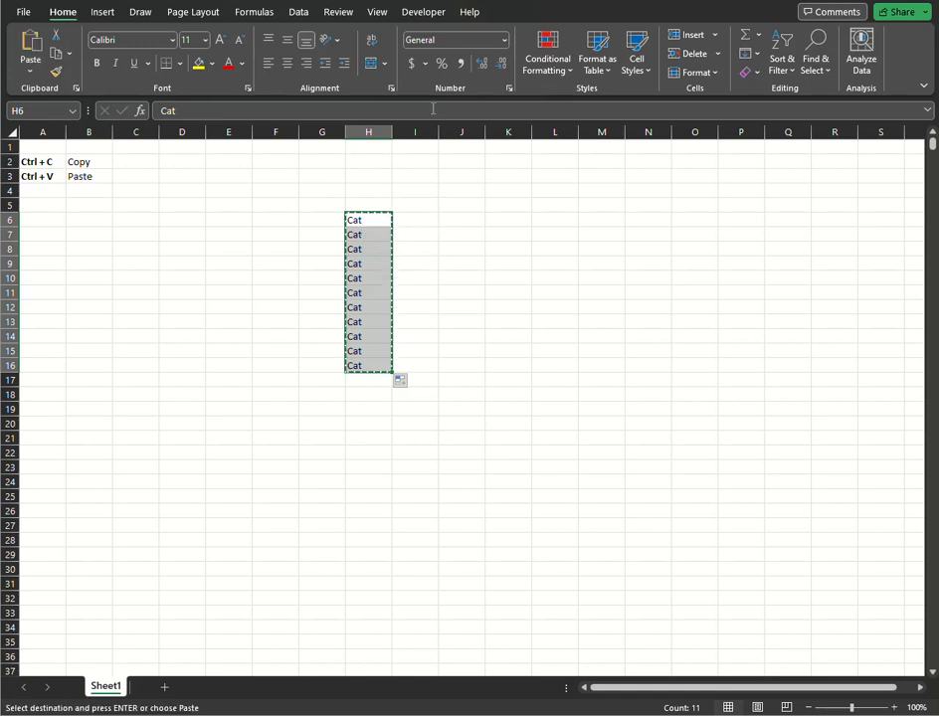
pyautogui.click(428, 218)
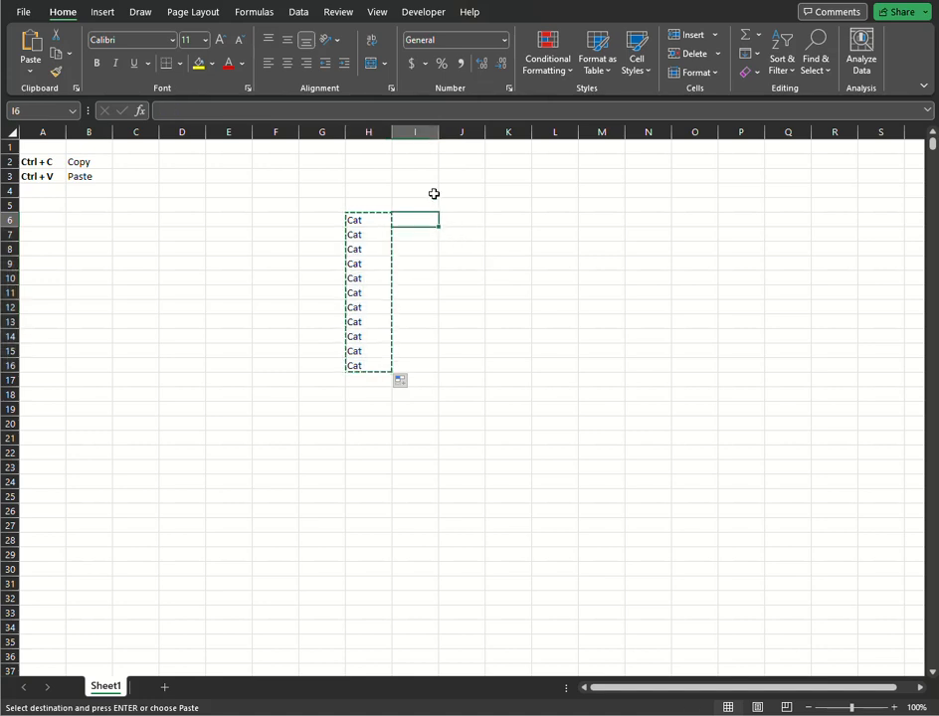
pyautogui.press('Return')
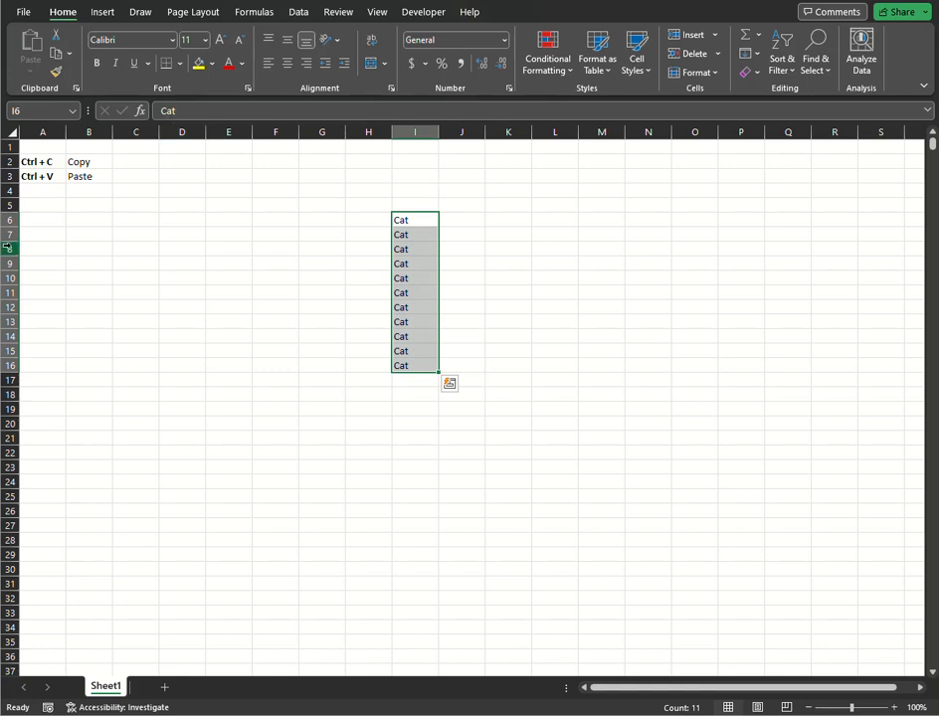
# Extend the bold shortcut label from A3 to A4 and change it to "Ctrl + X", with "Cut" in B4.
pyautogui.click(50, 178)
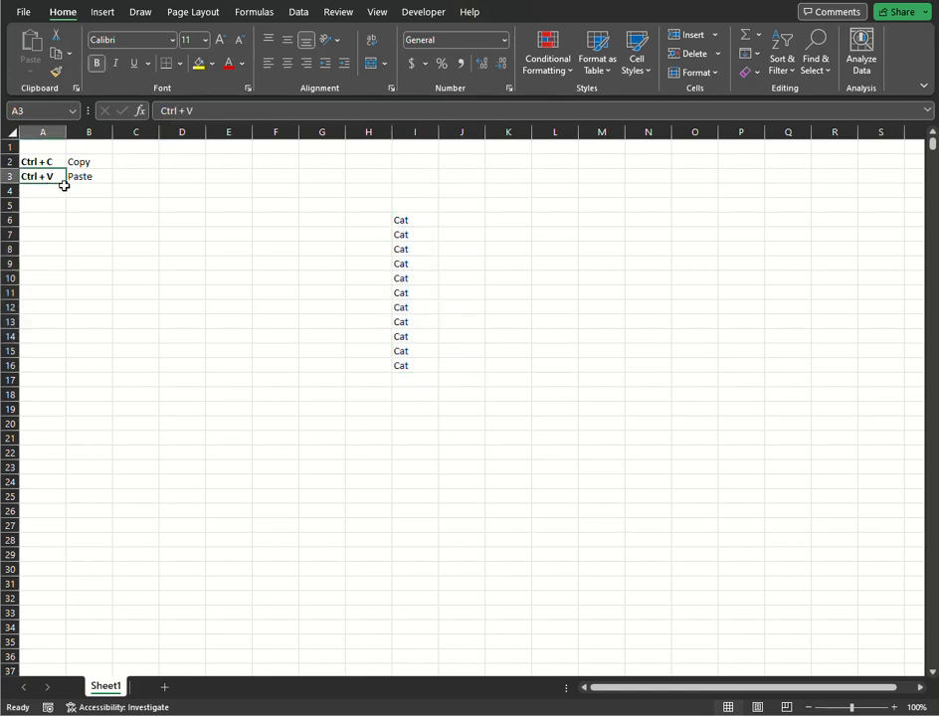
pyautogui.moveTo(64, 187); pyautogui.dragTo(65, 187)
pyautogui.moveTo(56, 206); pyautogui.dragTo(57, 195)
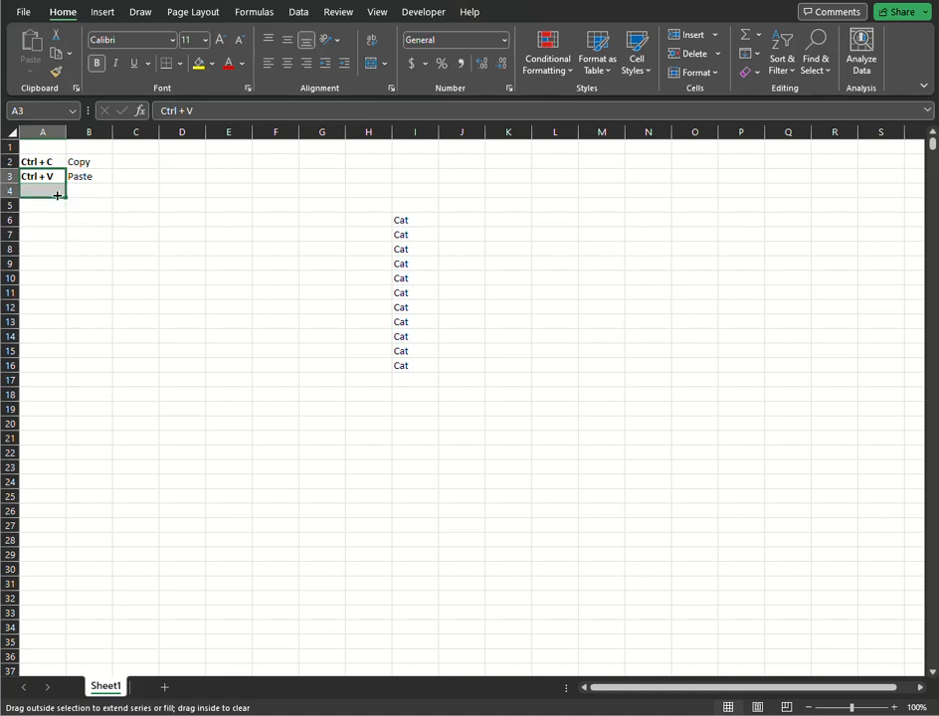
pyautogui.doubleClick(57, 193)
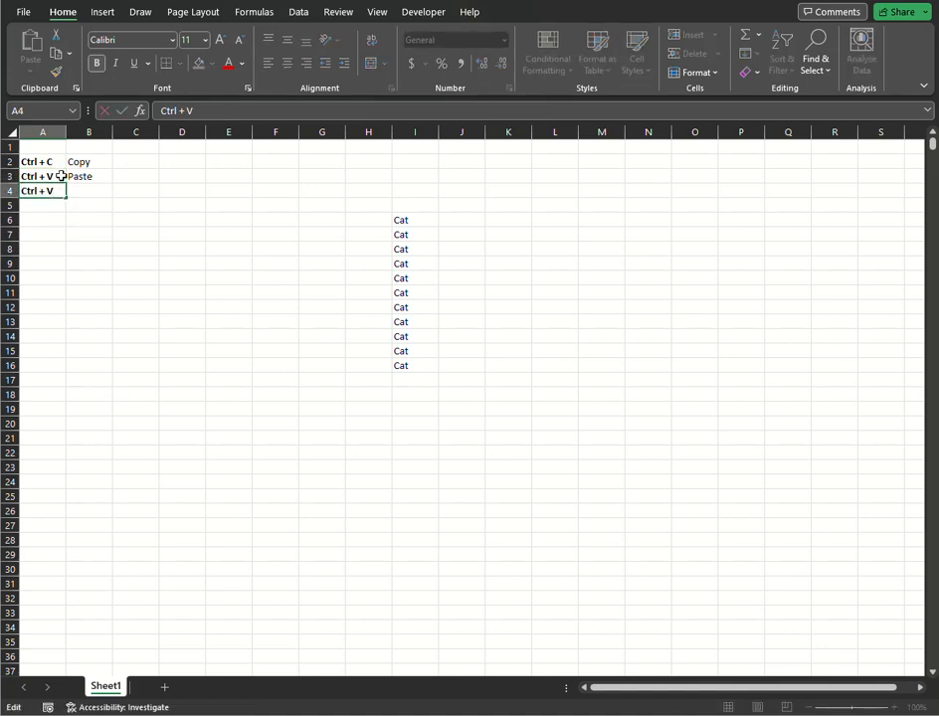
pyautogui.press('BackSpace')
pyautogui.write('X')
pyautogui.click(92, 197)
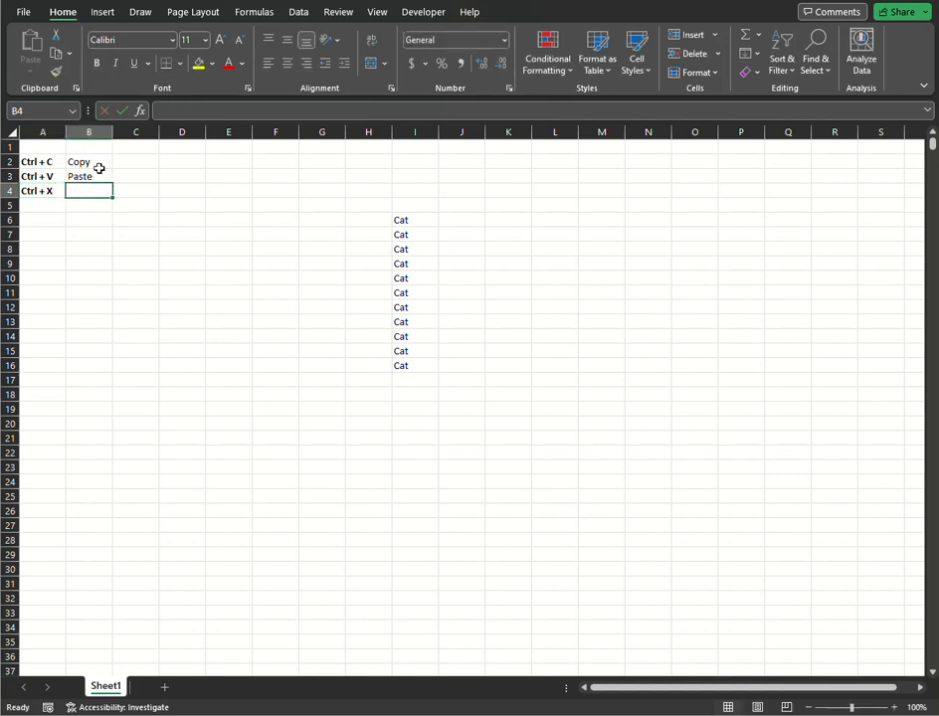
pyautogui.write('C')
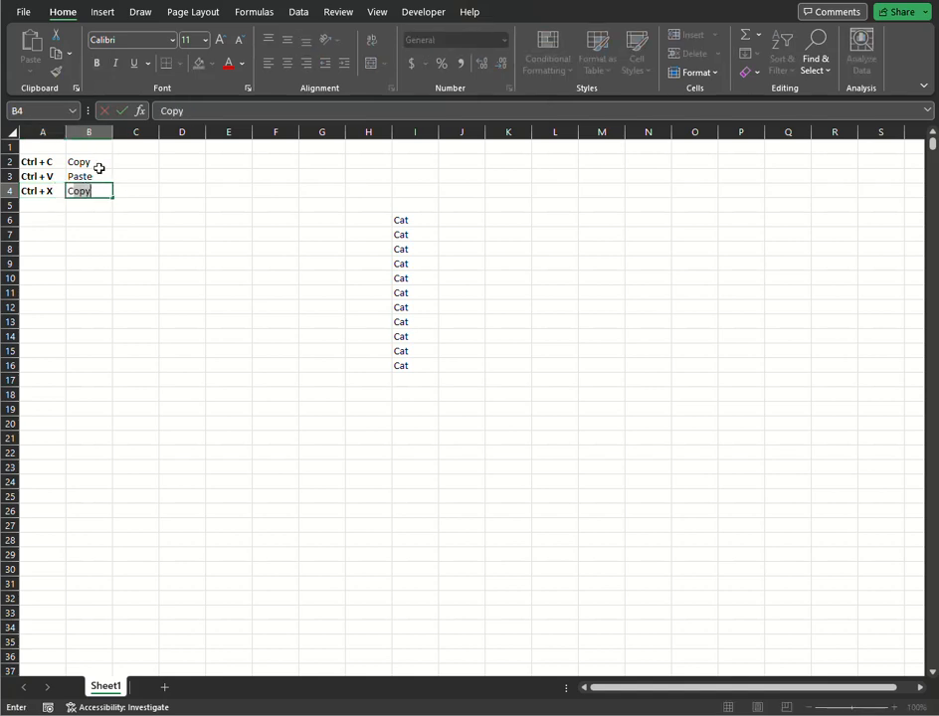
pyautogui.write('ut')
# Extend the shortcut label from A4 into A5 and change it to "Ctrl + Z".
pyautogui.click(56, 188)
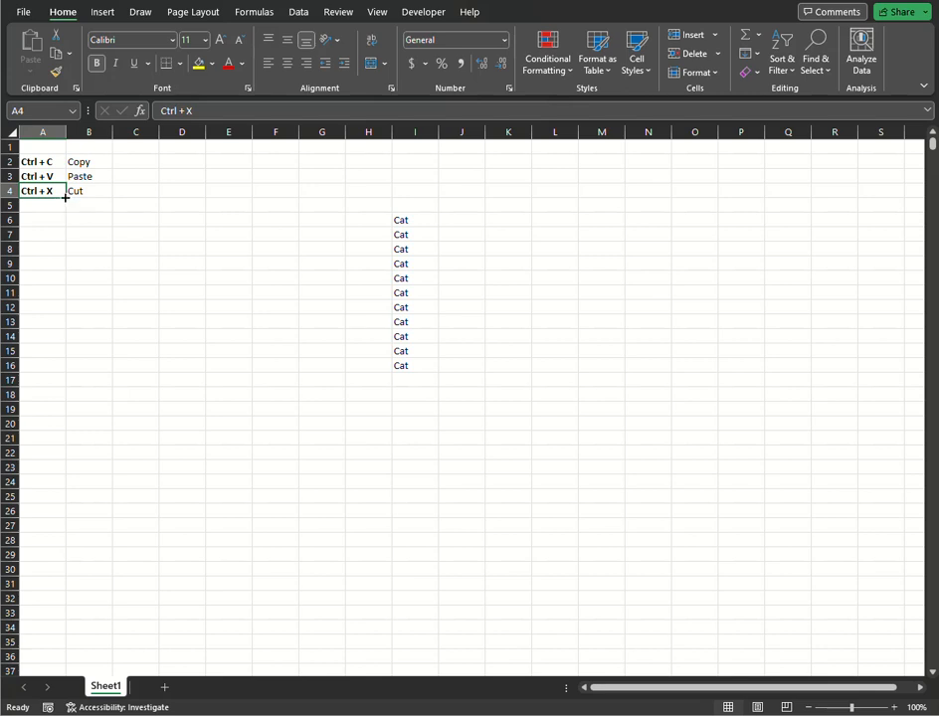
pyautogui.moveTo(65, 198); pyautogui.dragTo(64, 208)
pyautogui.doubleClick(59, 204)
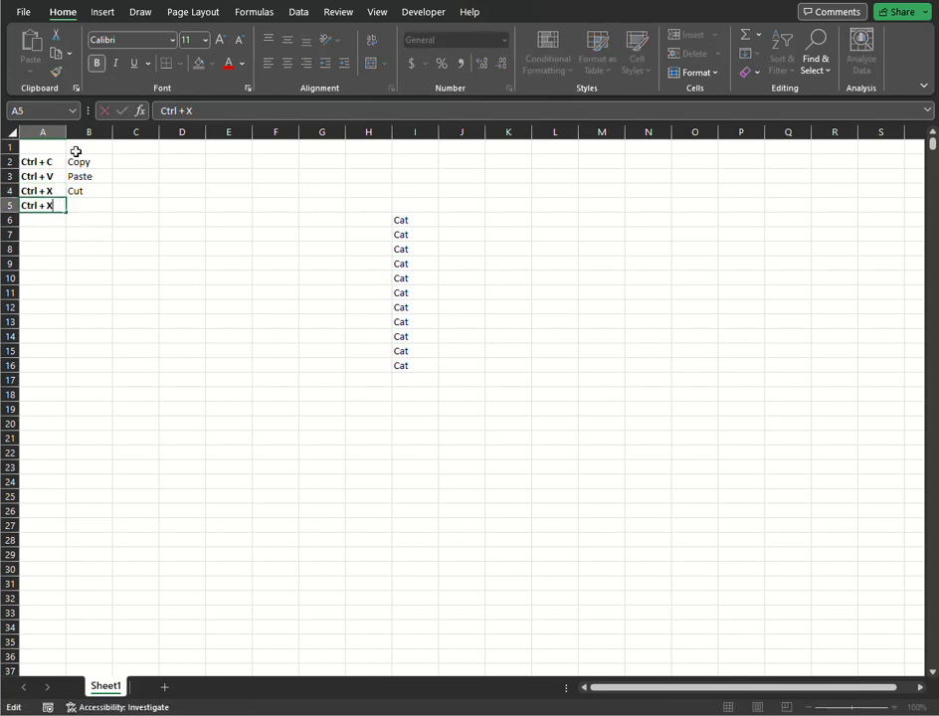
pyautogui.press('BackSpace')
pyautogui.write('Z')
pyautogui.click(410, 291)
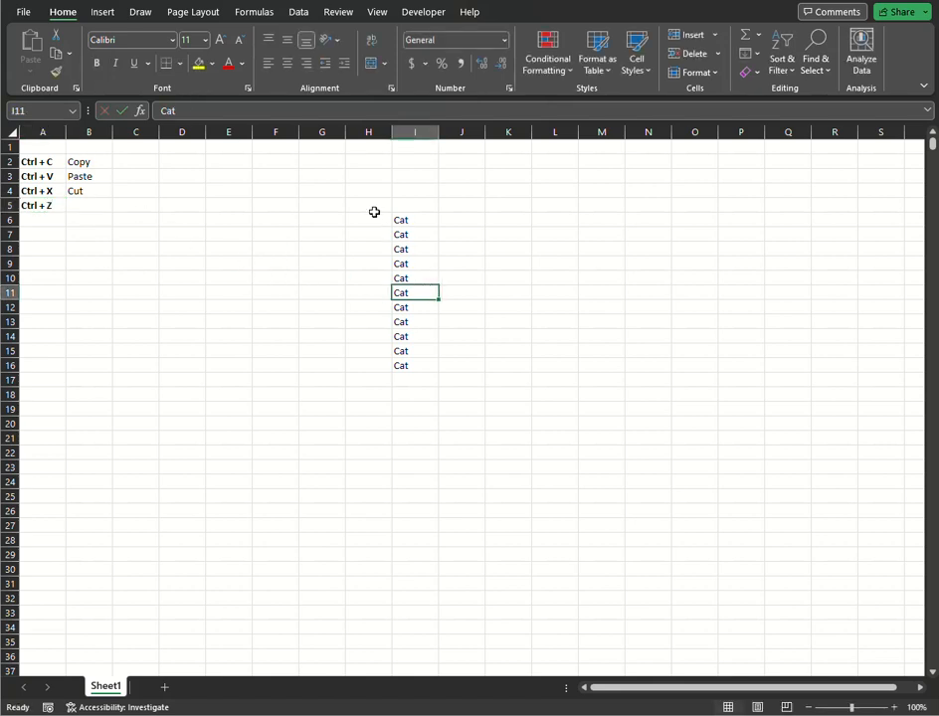
# Clear the entries in I6:I16 and enter a single "Cat" in I6.
pyautogui.moveTo(409, 218); pyautogui.dragTo(401, 362)
pyautogui.press('Delete')
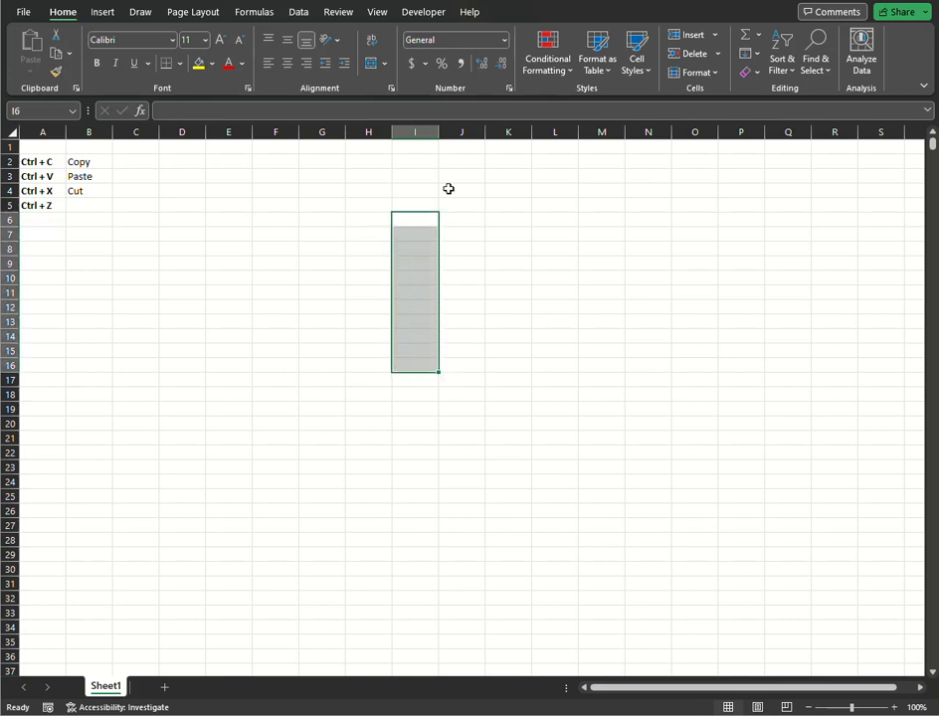
pyautogui.write('Cat')
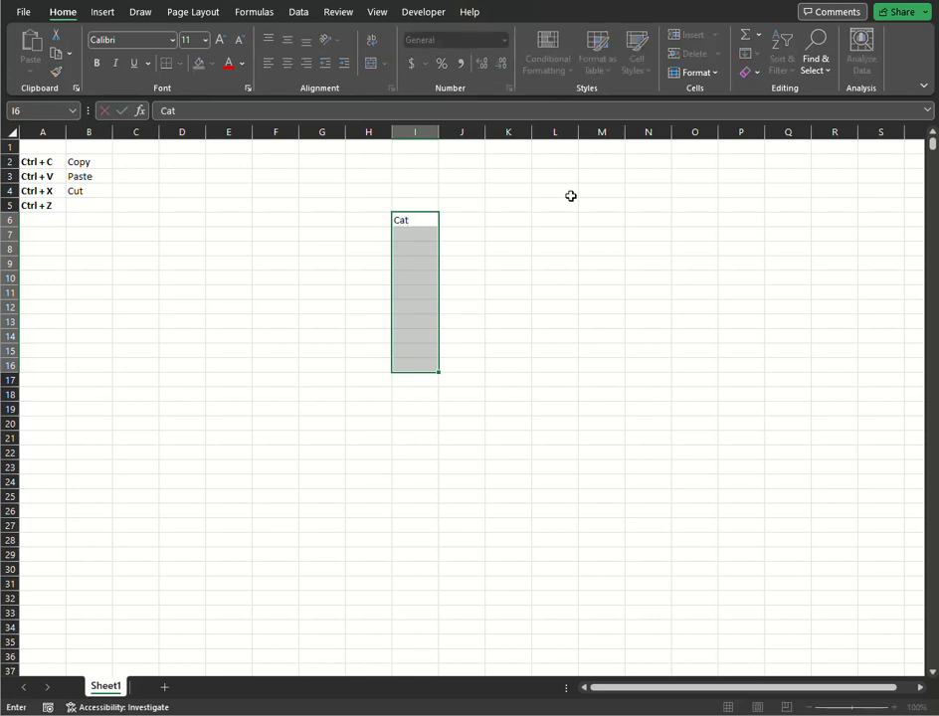
pyautogui.click(537, 247)
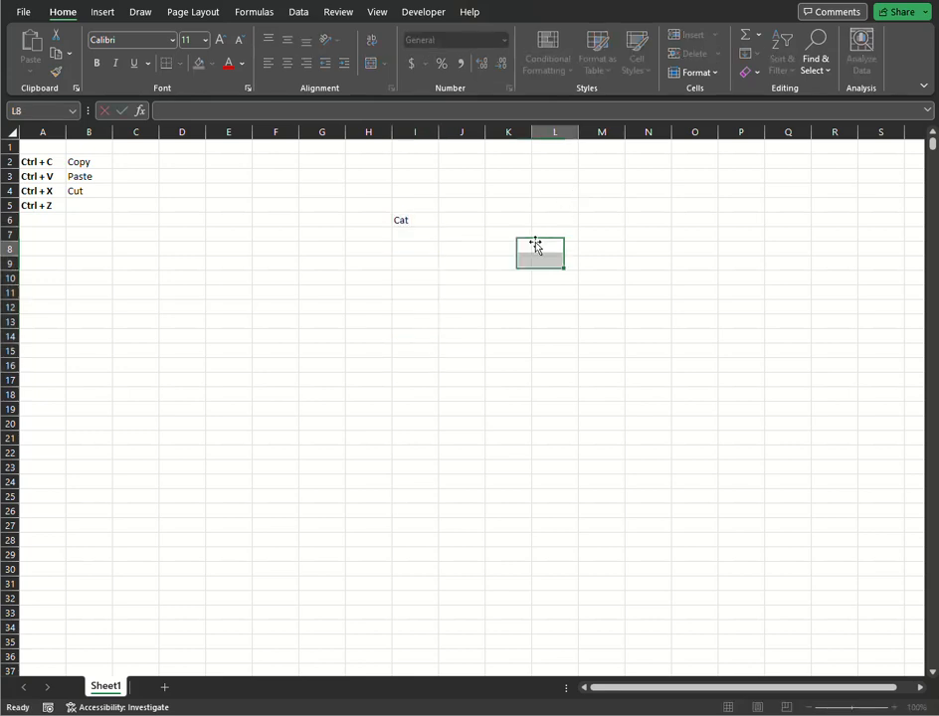
pyautogui.click(466, 207)
pyautogui.click(457, 231)
pyautogui.click(478, 215)
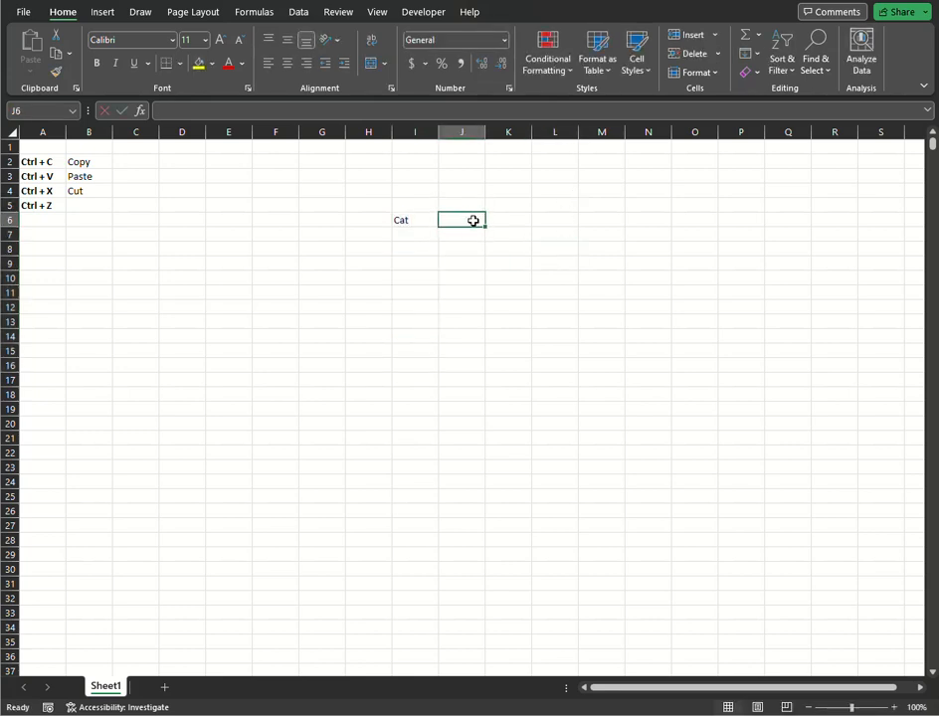
# Fill "Cat" from I6 down to I15, try pasting a copy of the range at K6, and undo the paste.
pyautogui.click(435, 223)
pyautogui.moveTo(435, 223); pyautogui.dragTo(434, 356)
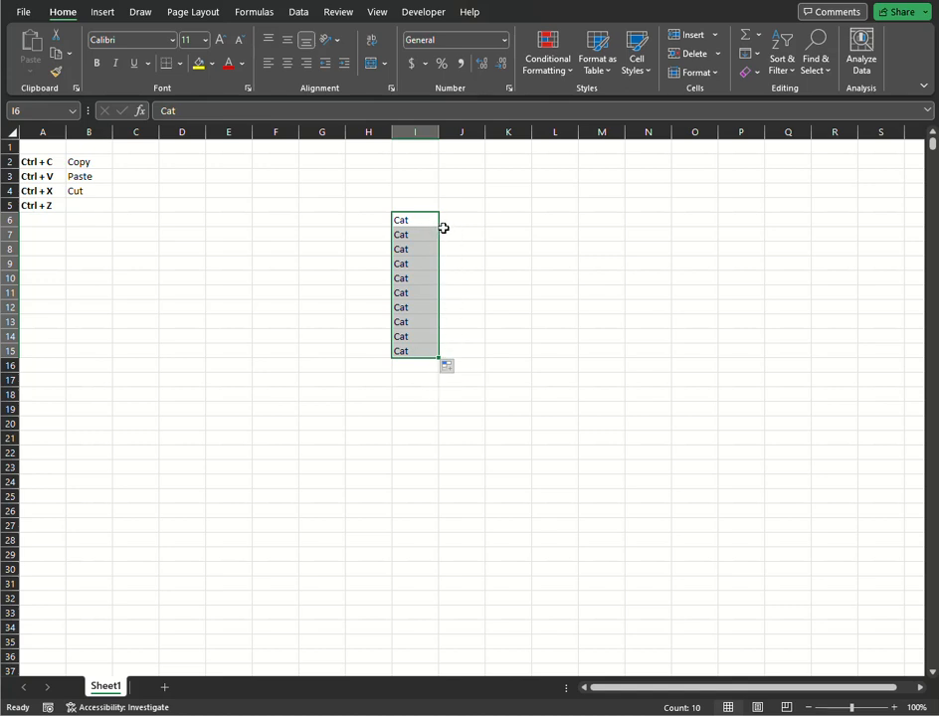
pyautogui.hotkey('ctrl', 'c')
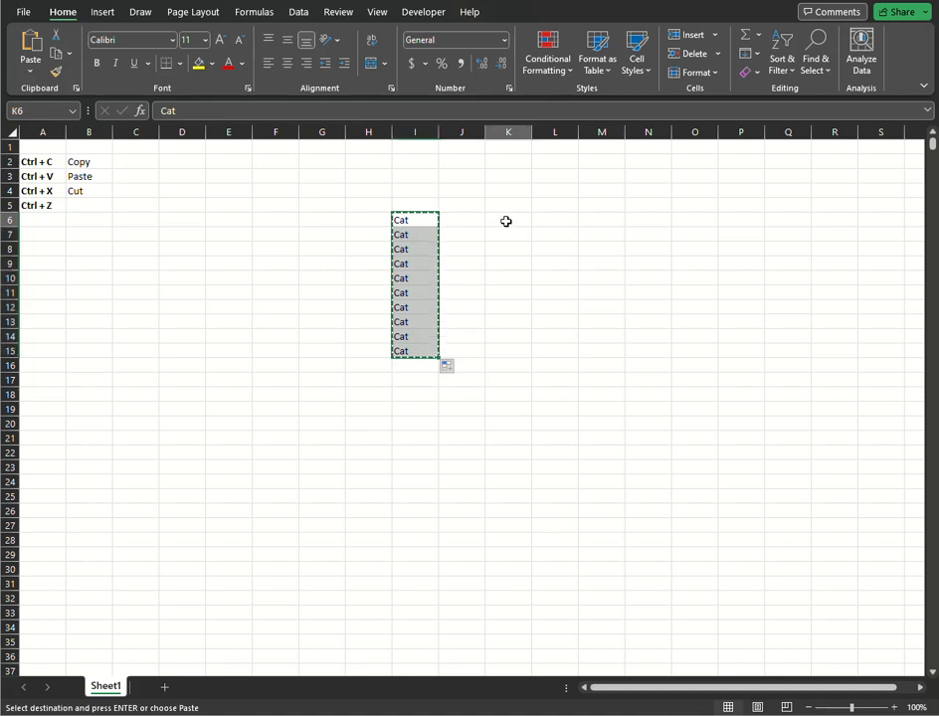
pyautogui.click(505, 221)
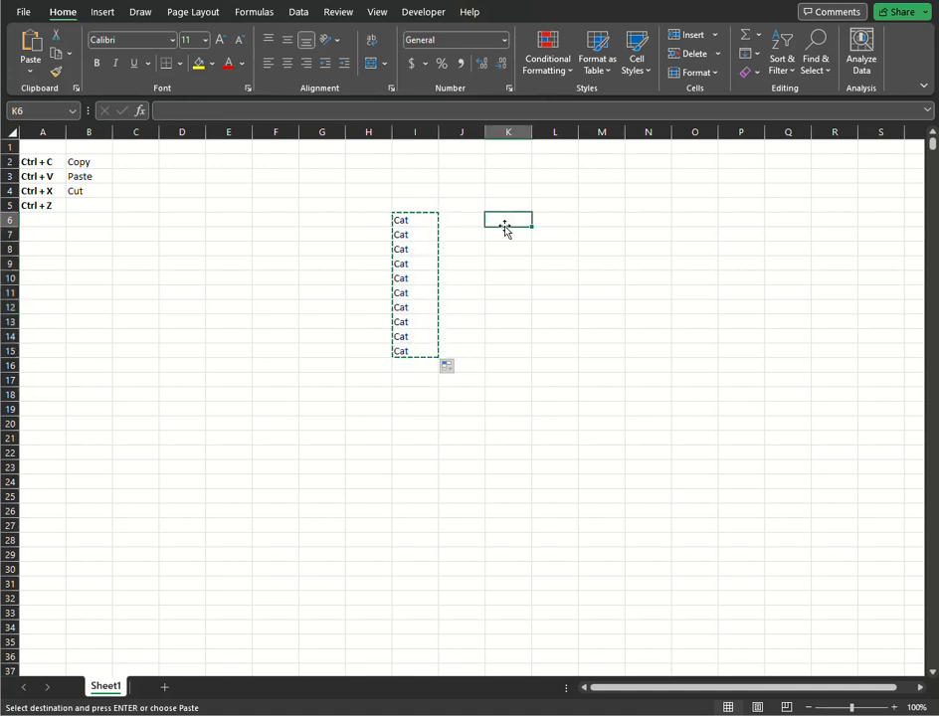
pyautogui.hotkey('ctrl', 'v')
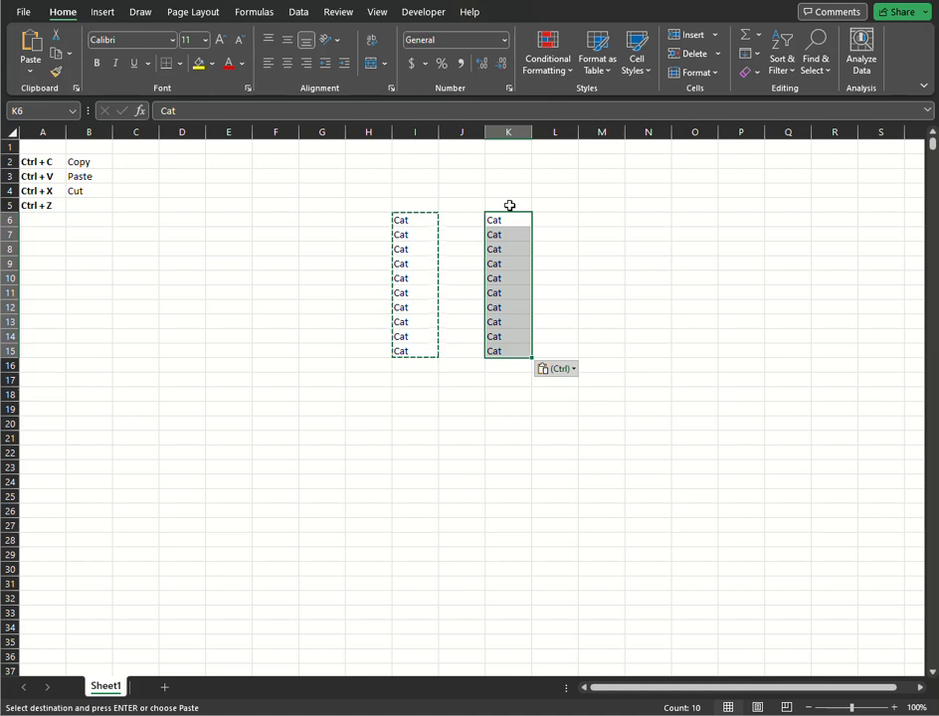
pyautogui.hotkey('ctrl', 'z')
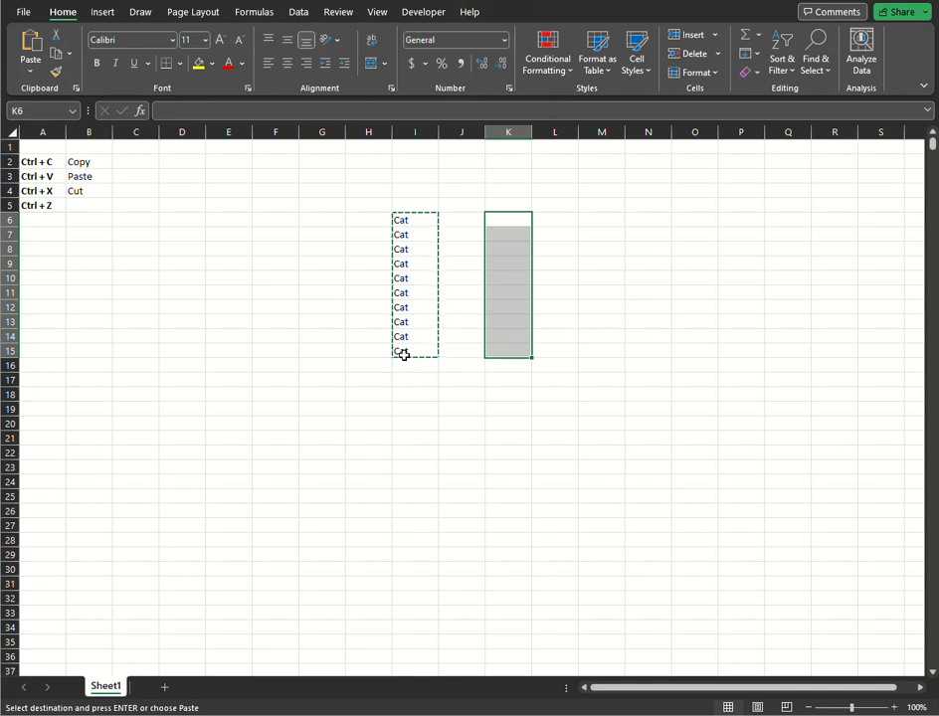
# Clear the entries in I6:I15 and enter the text "ghdjd" in I6.
pyautogui.click(405, 426)
pyautogui.moveTo(426, 213); pyautogui.dragTo(423, 355)
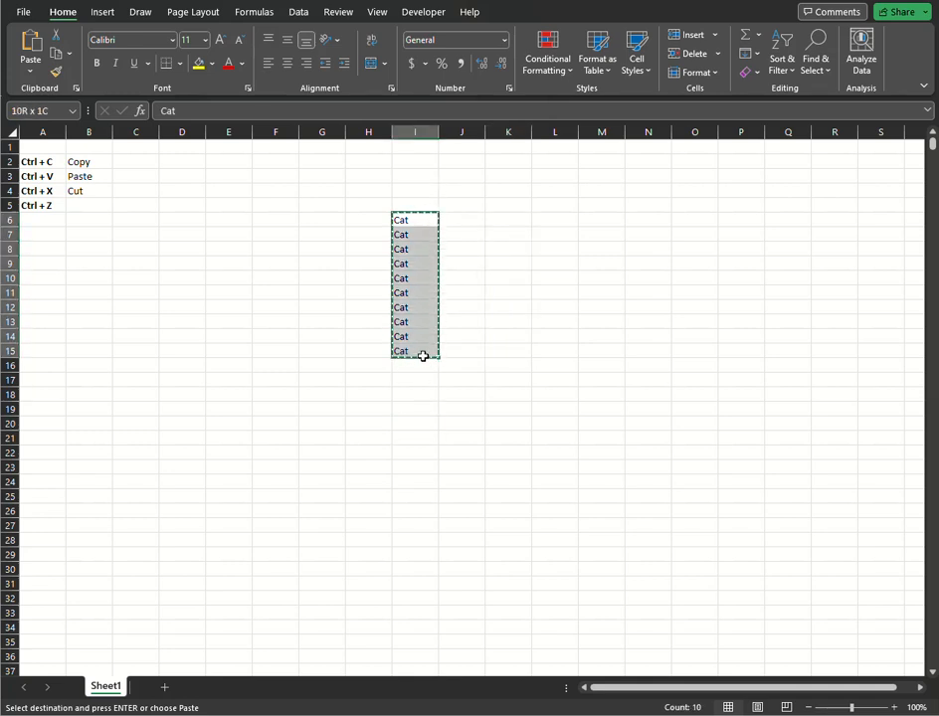
pyautogui.press('Delete')
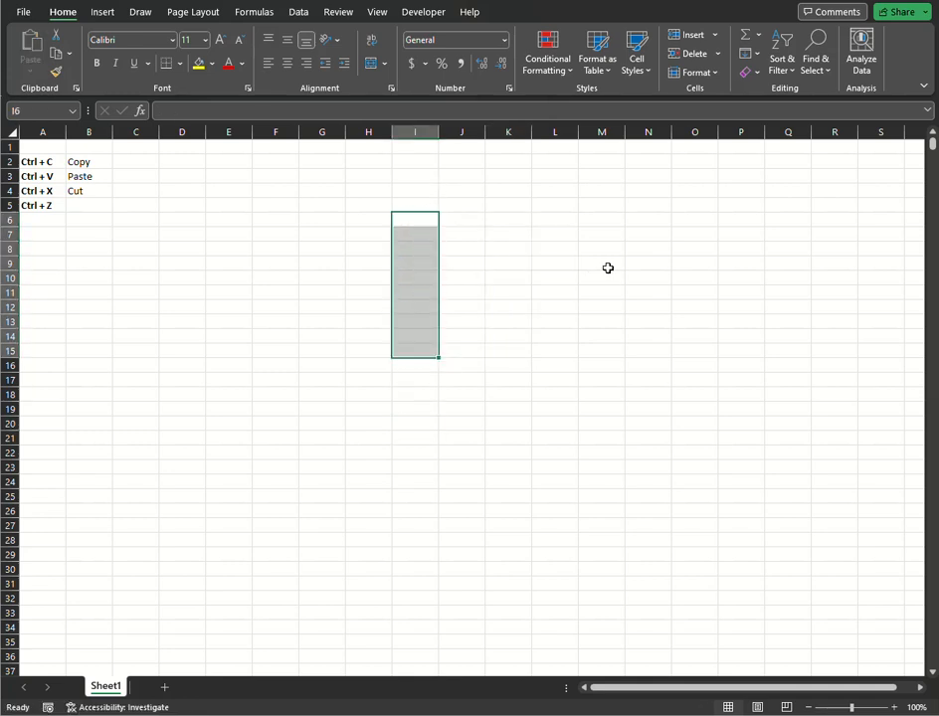
pyautogui.write('ghdjd')
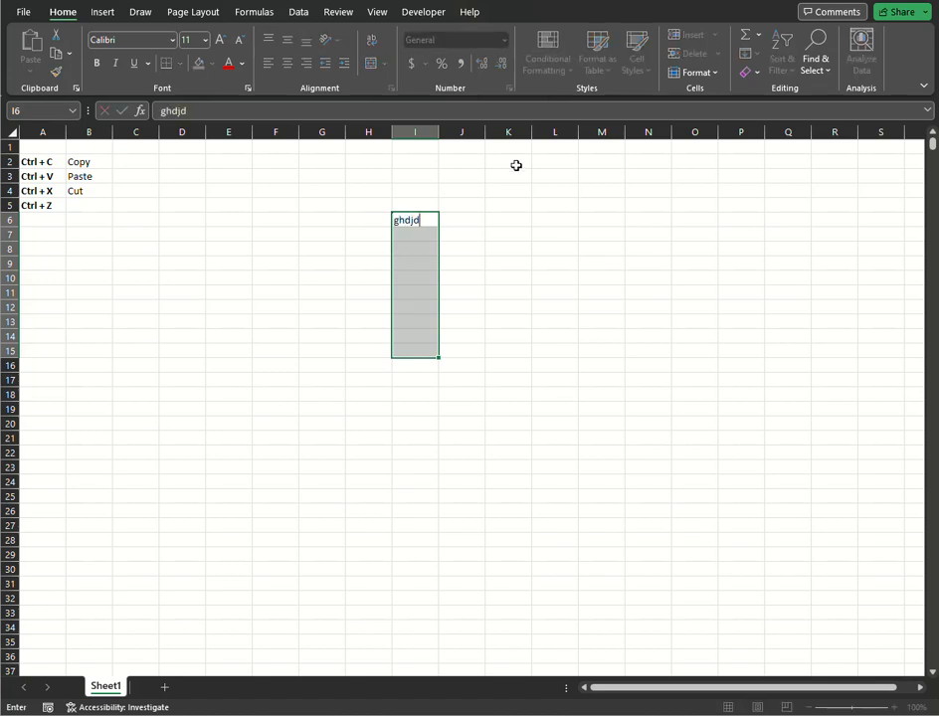
pyautogui.click(497, 250)
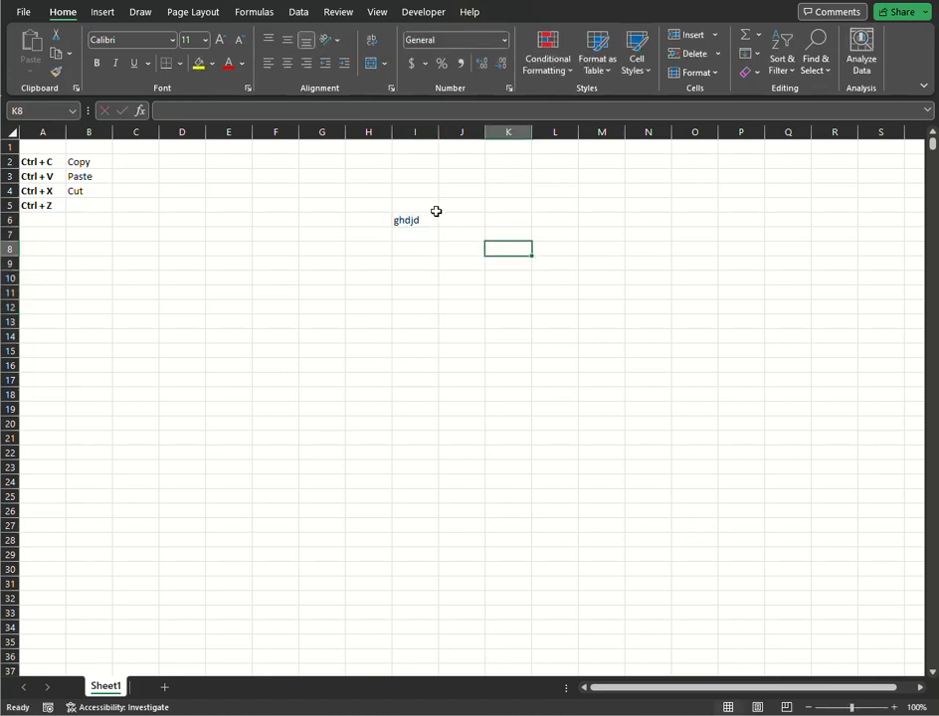
# Undo the recent edits in column I one by one, back through the entry of the single "Cat" in I6.
pyautogui.hotkey('ctrl', 'z')
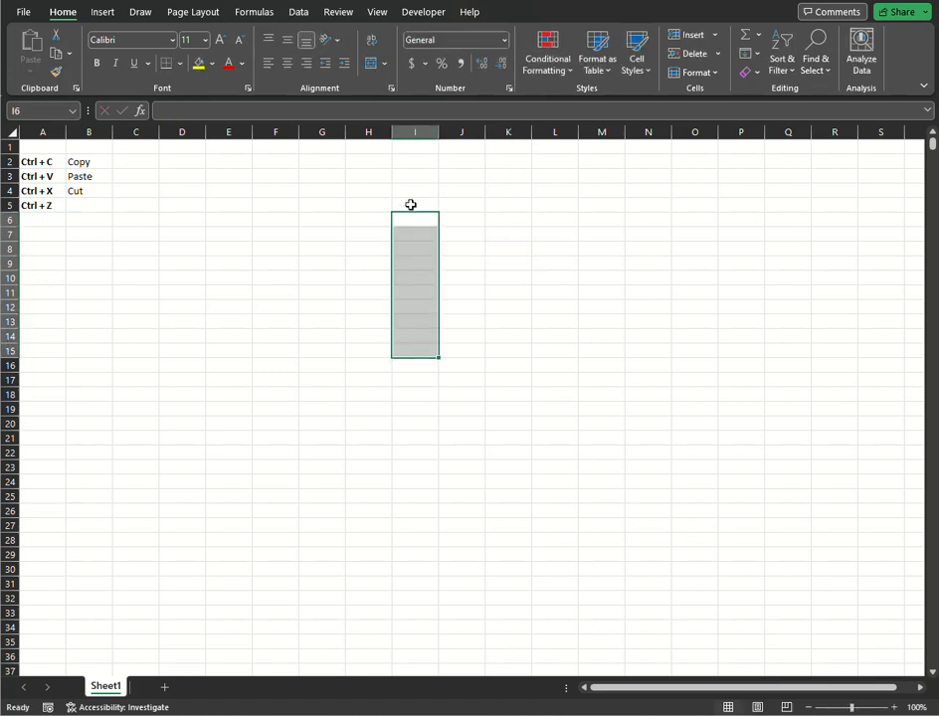
pyautogui.hotkey('ctrl', 'v')
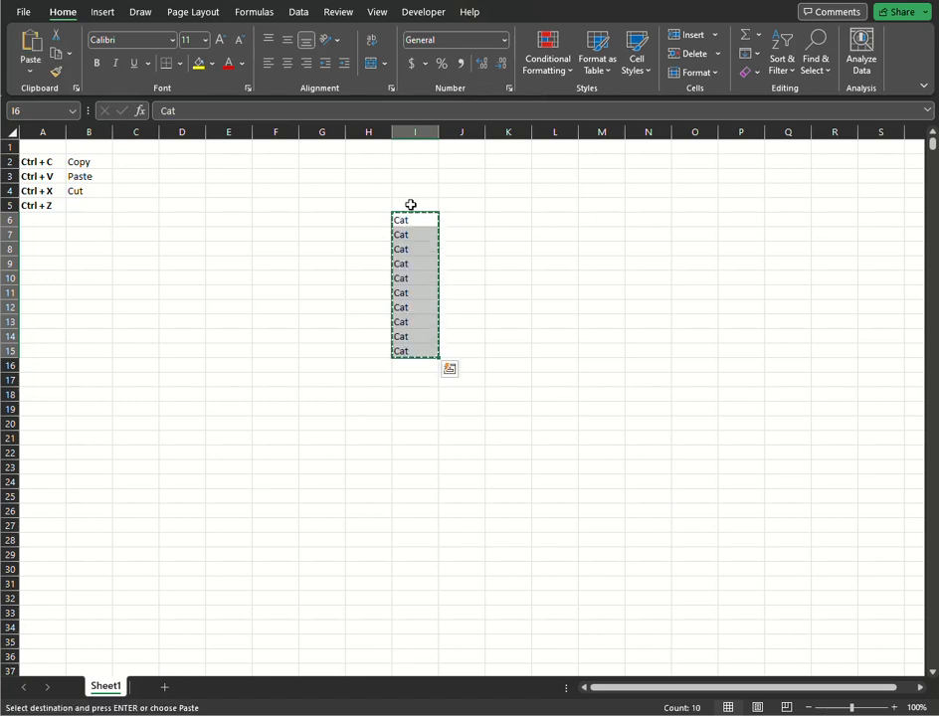
pyautogui.hotkey('ctrl', 'z')
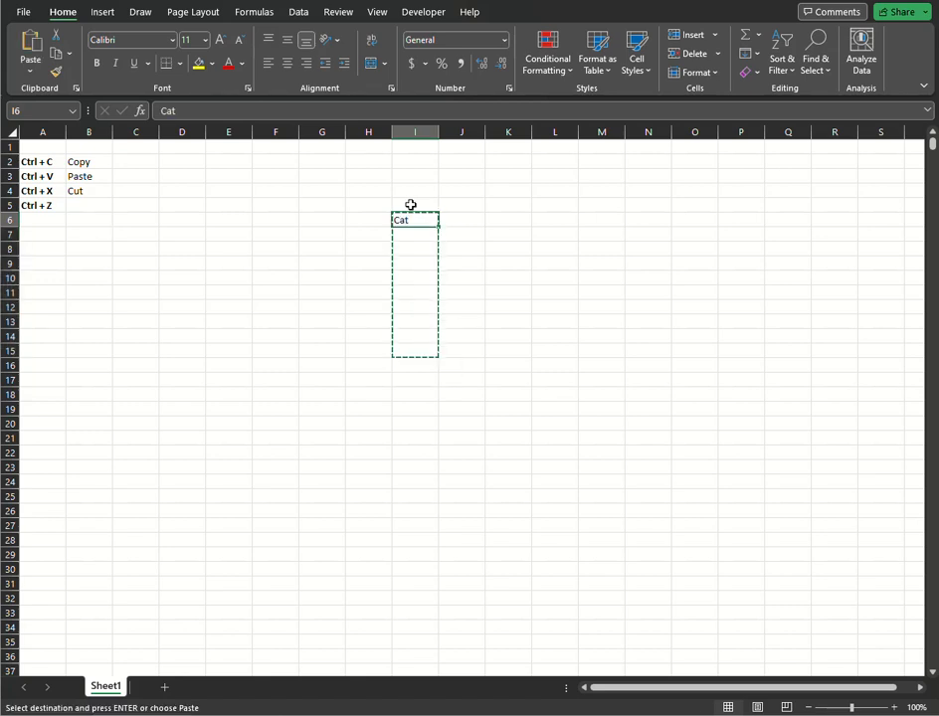
pyautogui.hotkey('ctrl', 'z')
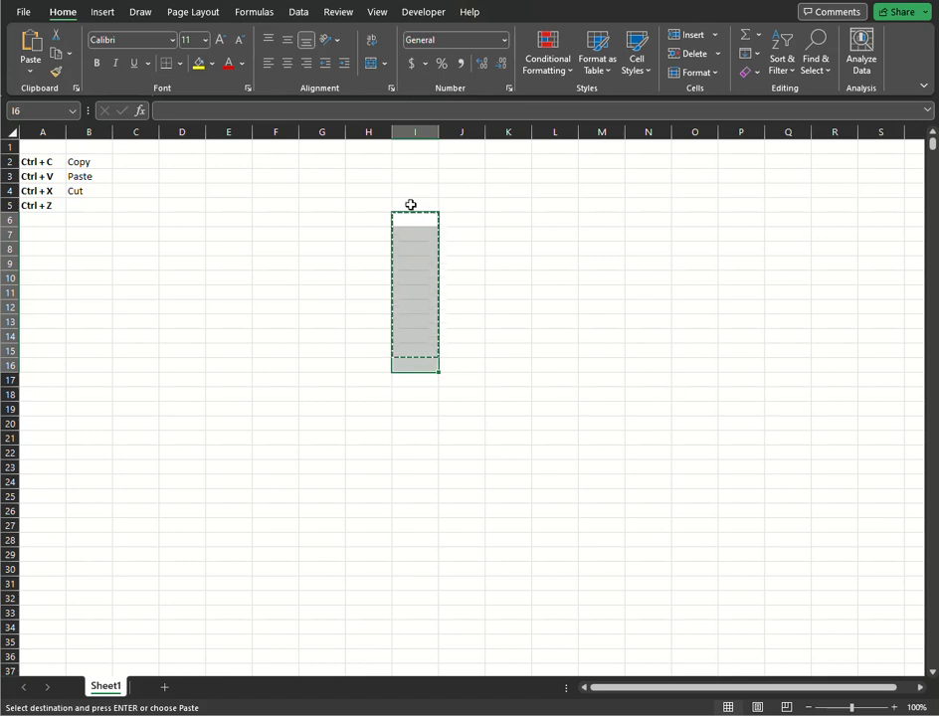
# Enter "Cat" in cell J7.
pyautogui.click(466, 232)
pyautogui.click(435, 193)
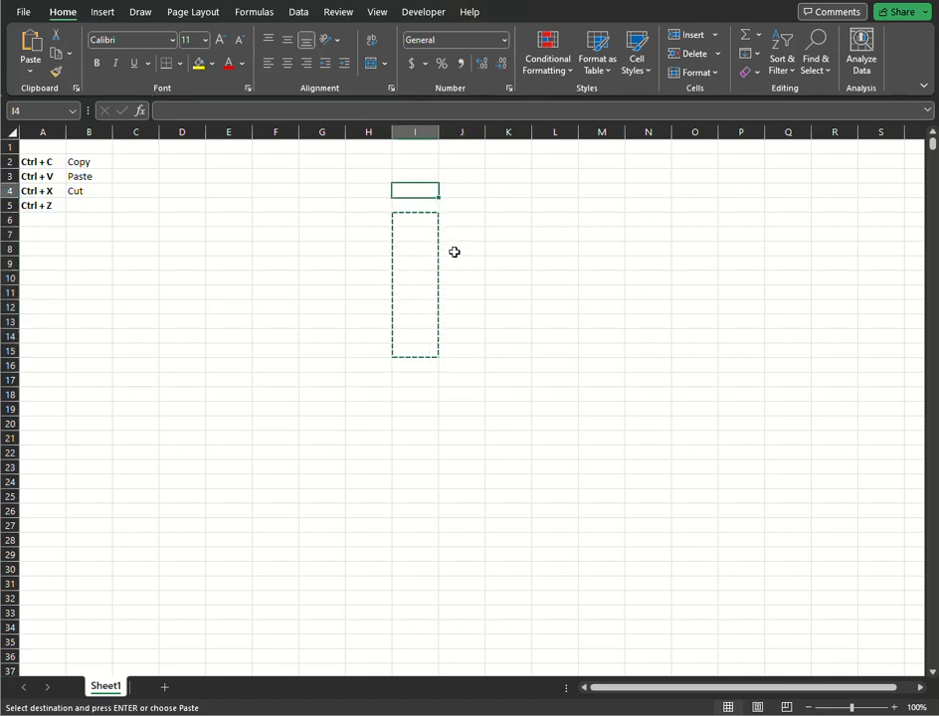
pyautogui.click(457, 234)
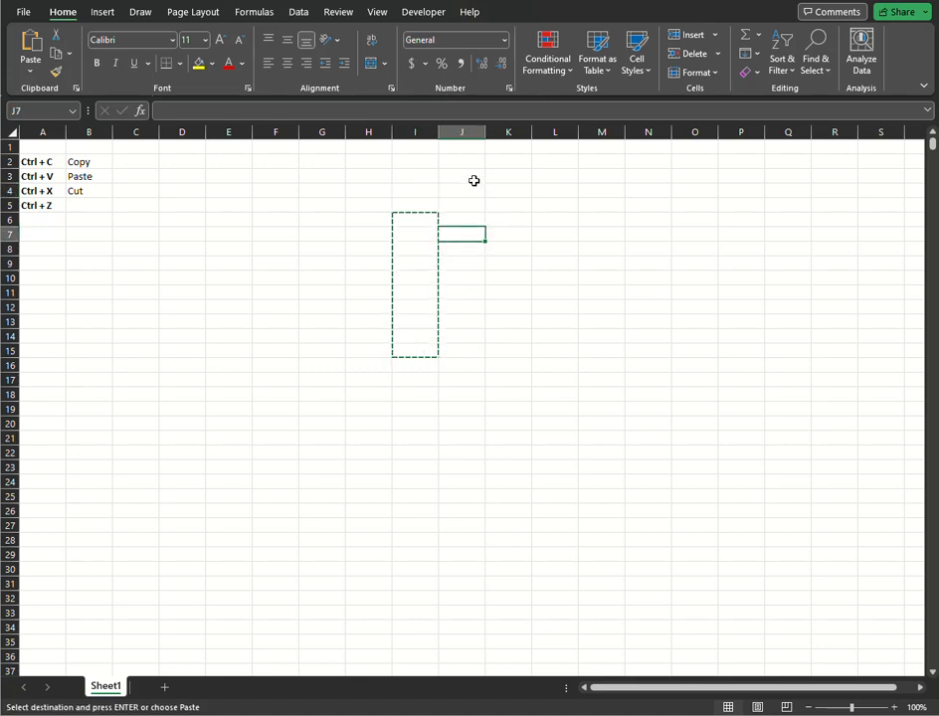
pyautogui.write('Cat')
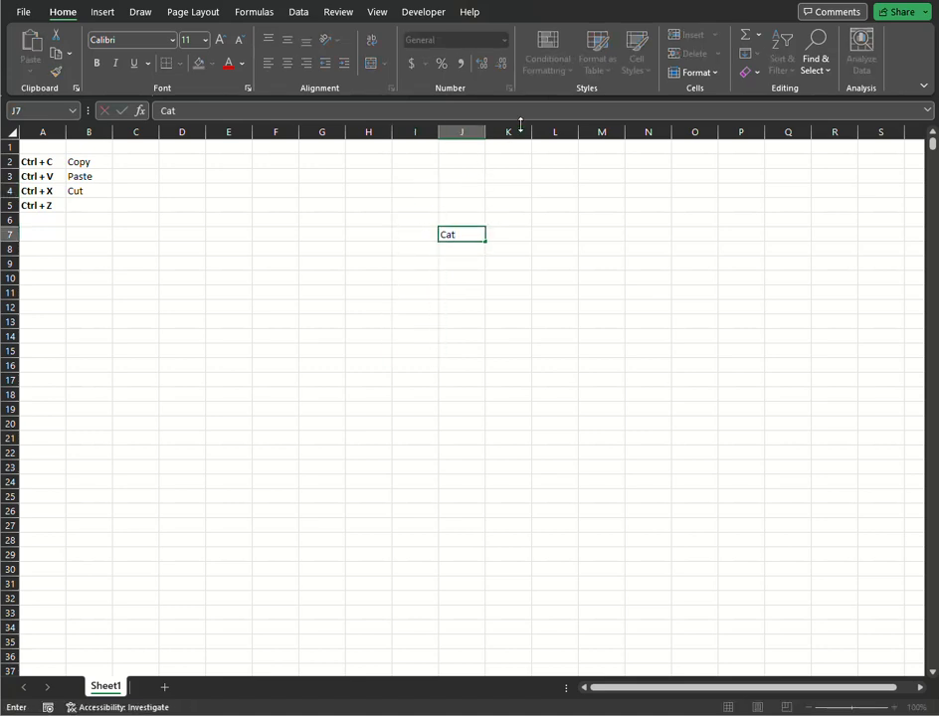
pyautogui.click(468, 314)
# Copy "Cat" from J7 to K7 and fill it down column K to K16.
pyautogui.click(463, 233)
pyautogui.hotkey('ctrl', 'c')
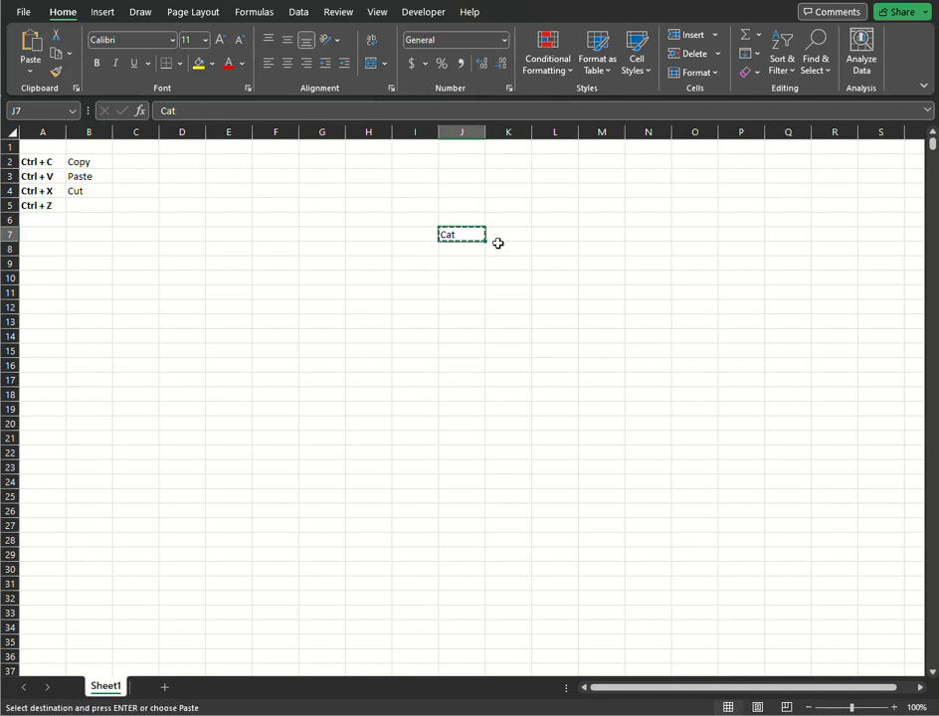
pyautogui.click(505, 238)
pyautogui.hotkey('ctrl', 'v')
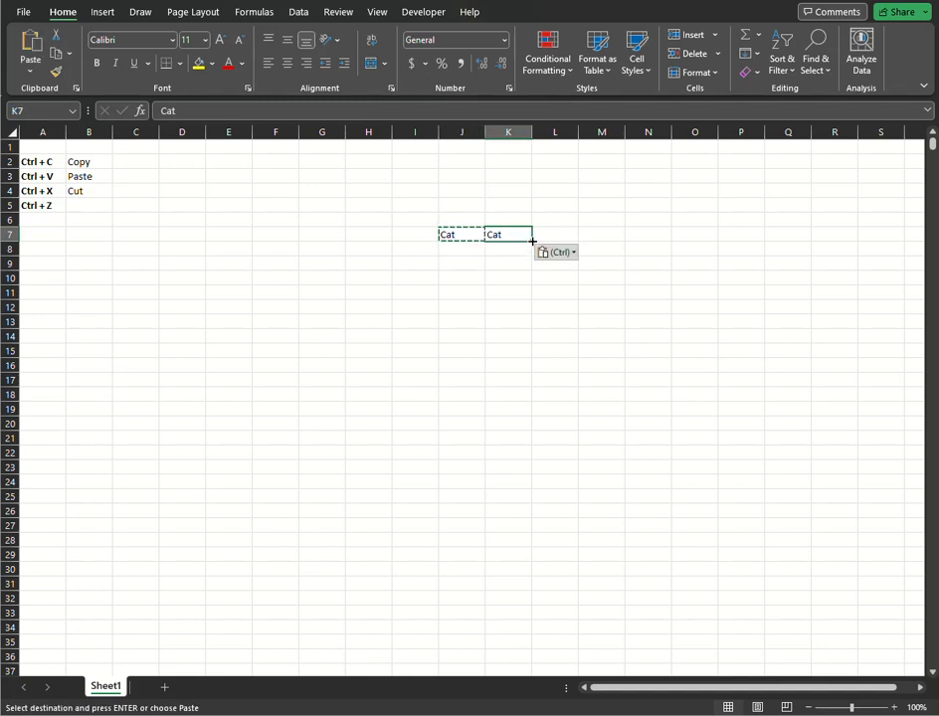
pyautogui.moveTo(531, 242); pyautogui.dragTo(527, 374)
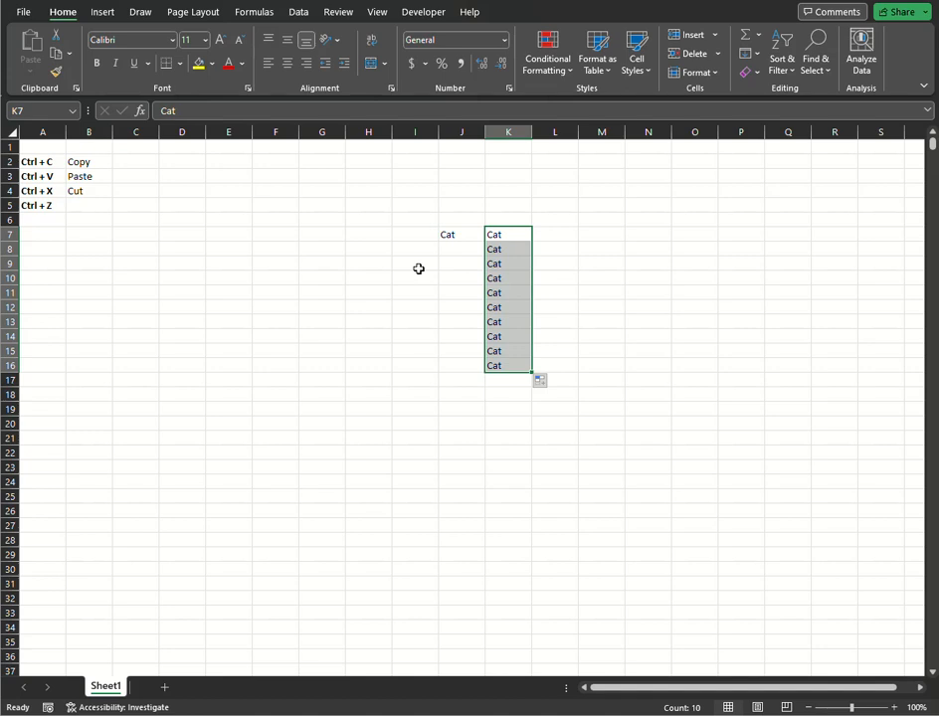
# Undo the fill down column K and the paste into K7, and redo both.
pyautogui.click(462, 249)
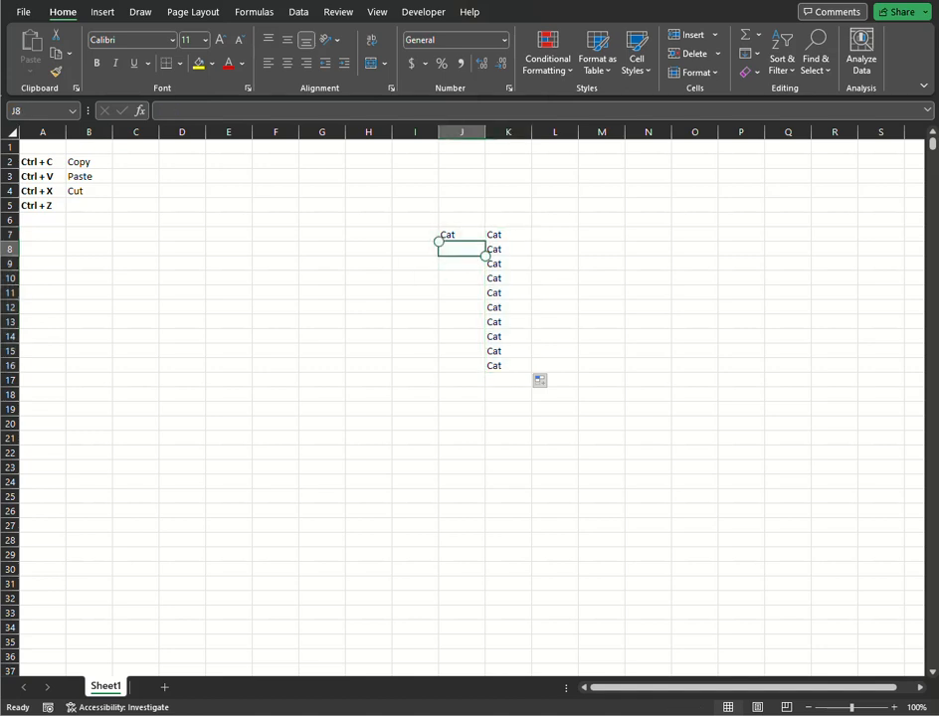
pyautogui.moveTo(501, 235); pyautogui.dragTo(513, 361)
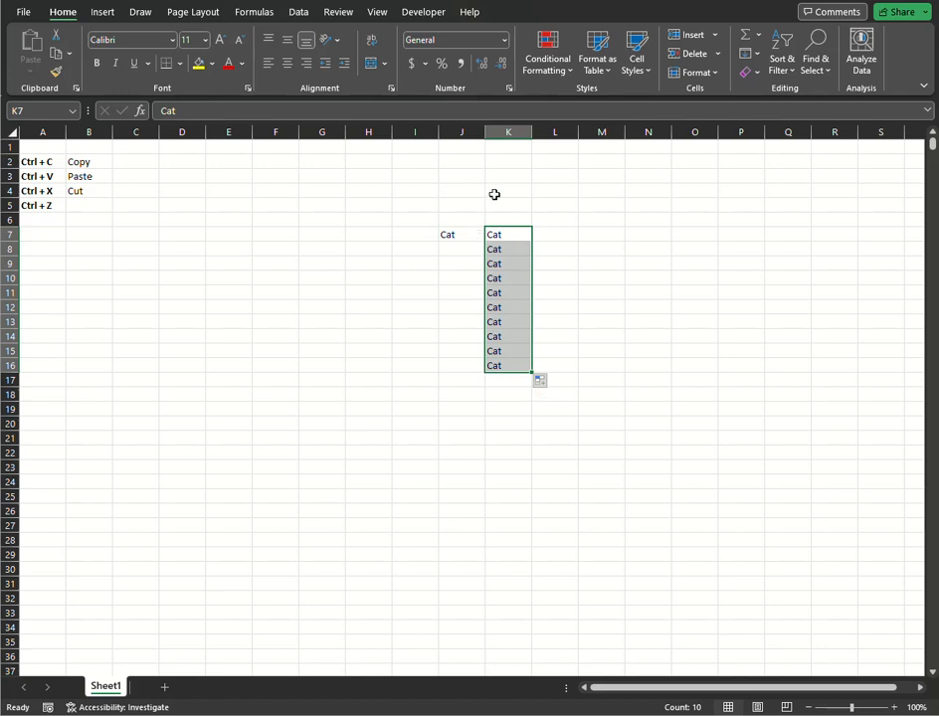
pyautogui.press('ctrl')
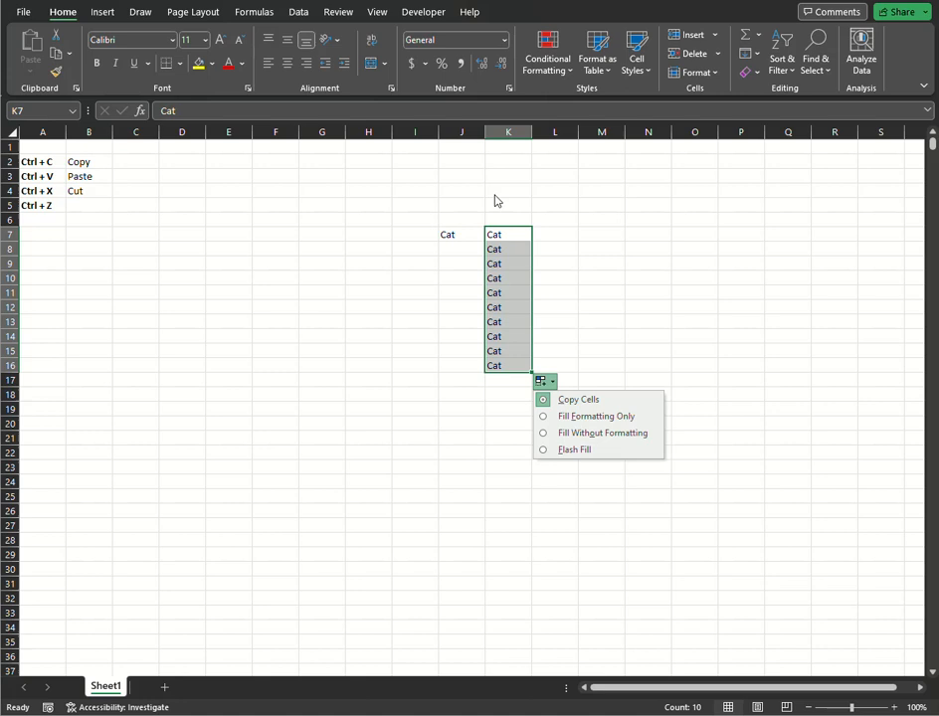
pyautogui.click(420, 365)
pyautogui.hotkey('ctrl', 'z')
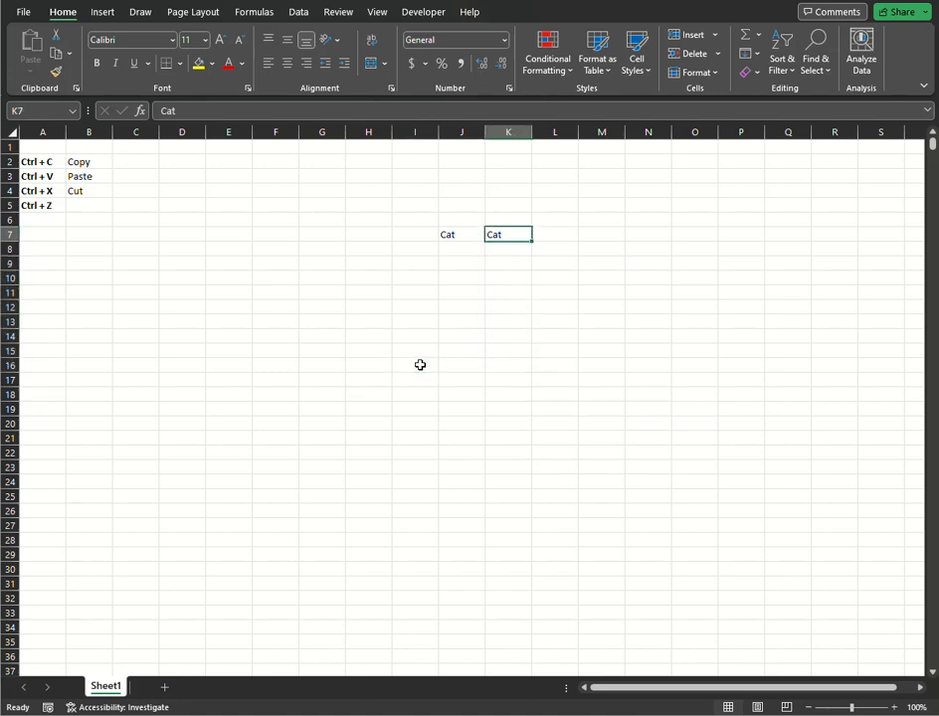
pyautogui.hotkey('ctrl', 'z')
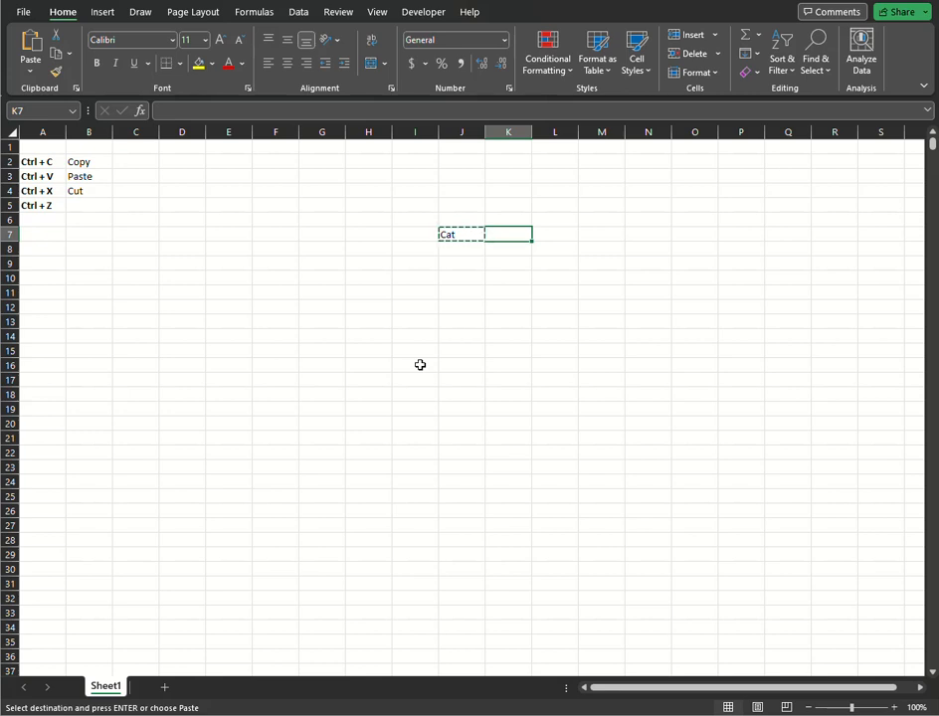
pyautogui.press('Return')
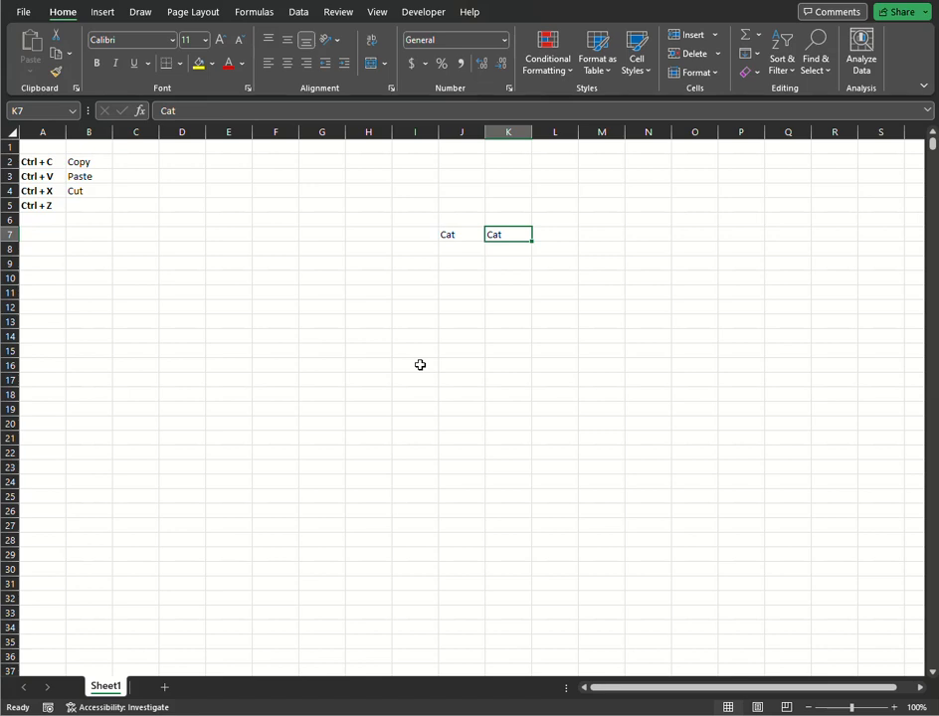
pyautogui.hotkey('ctrl', 'y')
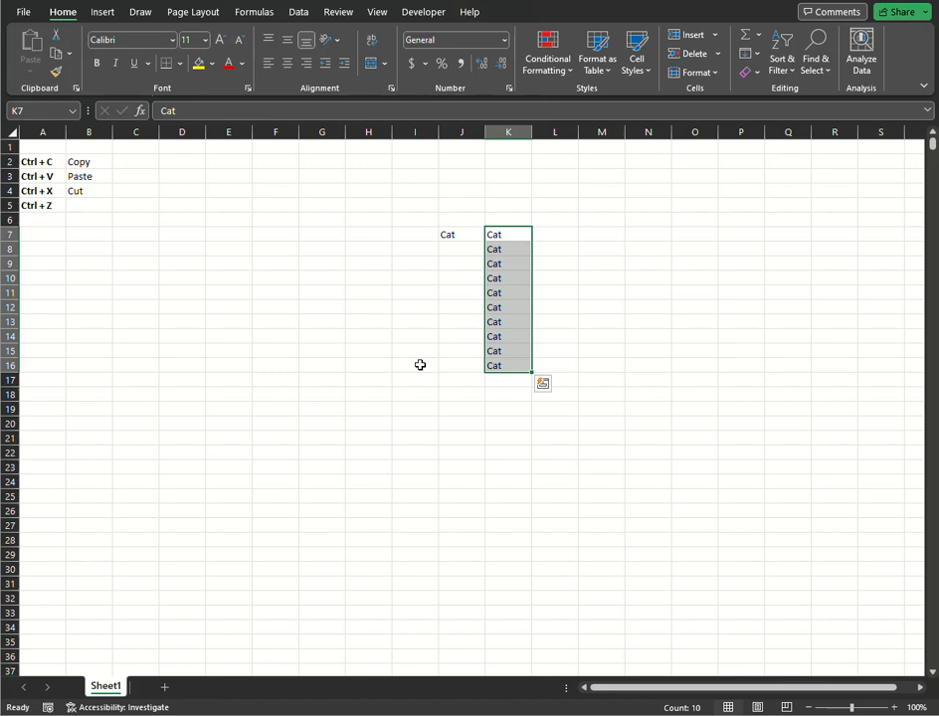
# Extend the bold shortcut label from A5 into A6 and change it to "Ctrl + Y".
pyautogui.click(56, 209)
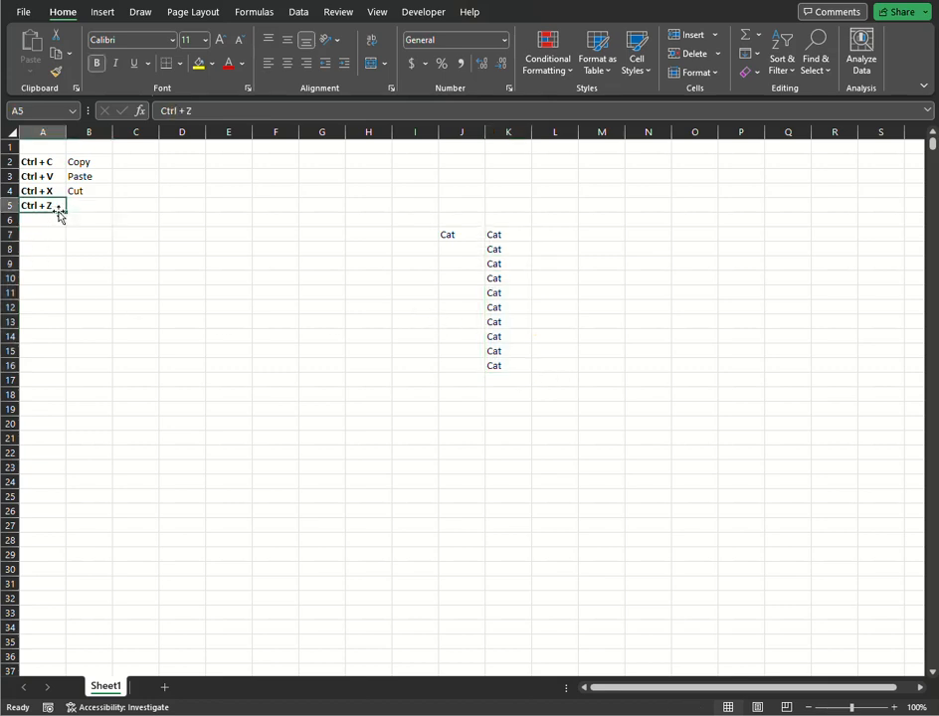
pyautogui.moveTo(66, 214); pyautogui.dragTo(58, 224)
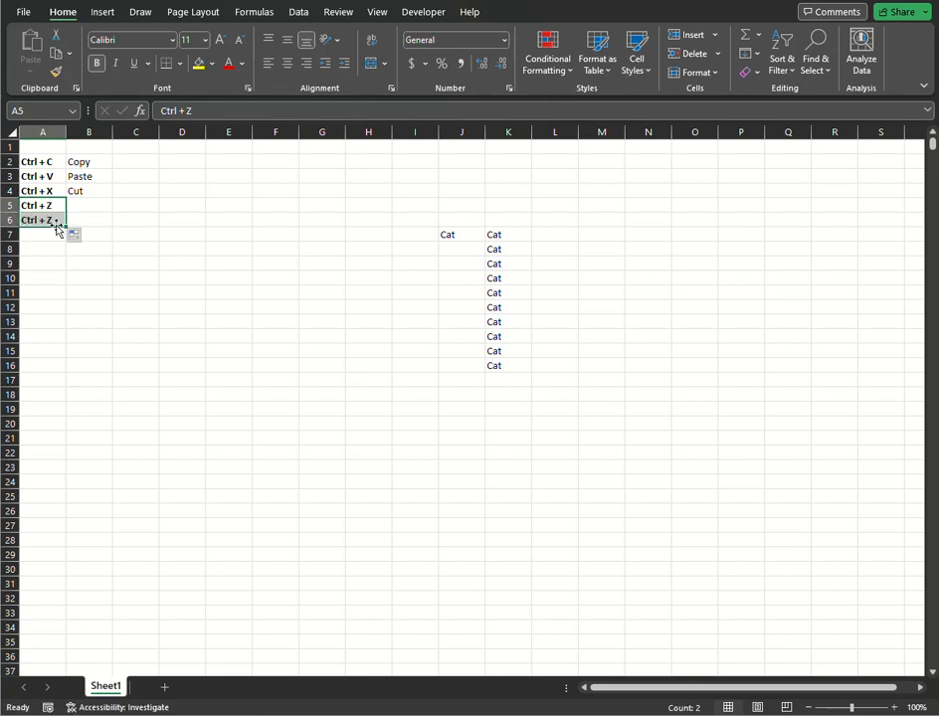
pyautogui.doubleClick(55, 223)
pyautogui.doubleClick(57, 221)
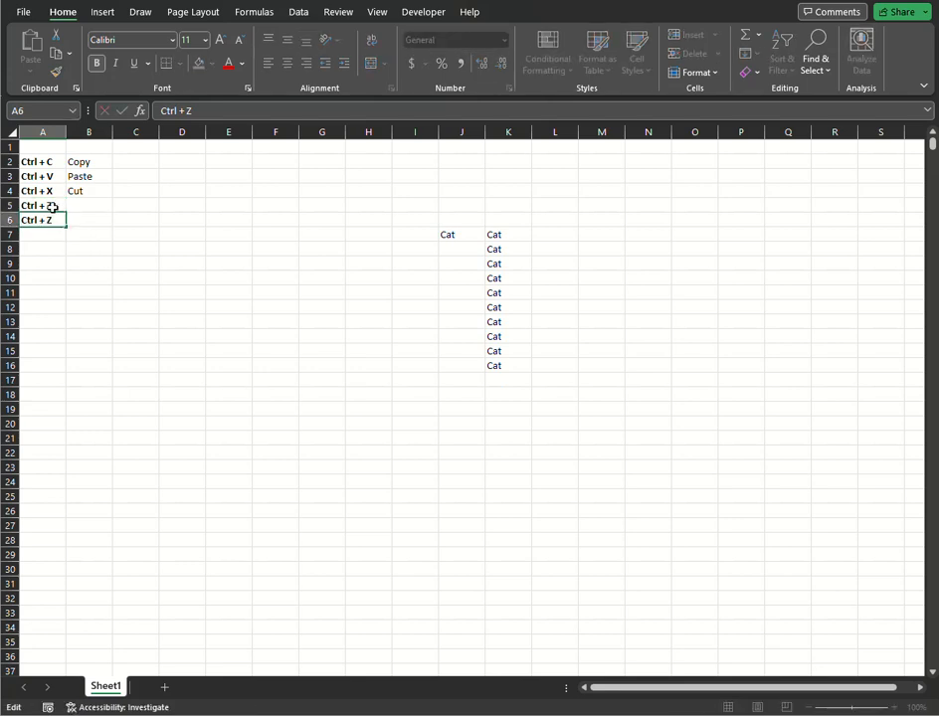
pyautogui.press('BackSpace')
pyautogui.write('Y')
# Enter the shortcut meanings "Undo" in B5 and "Redo" in B6.
pyautogui.click(77, 207)
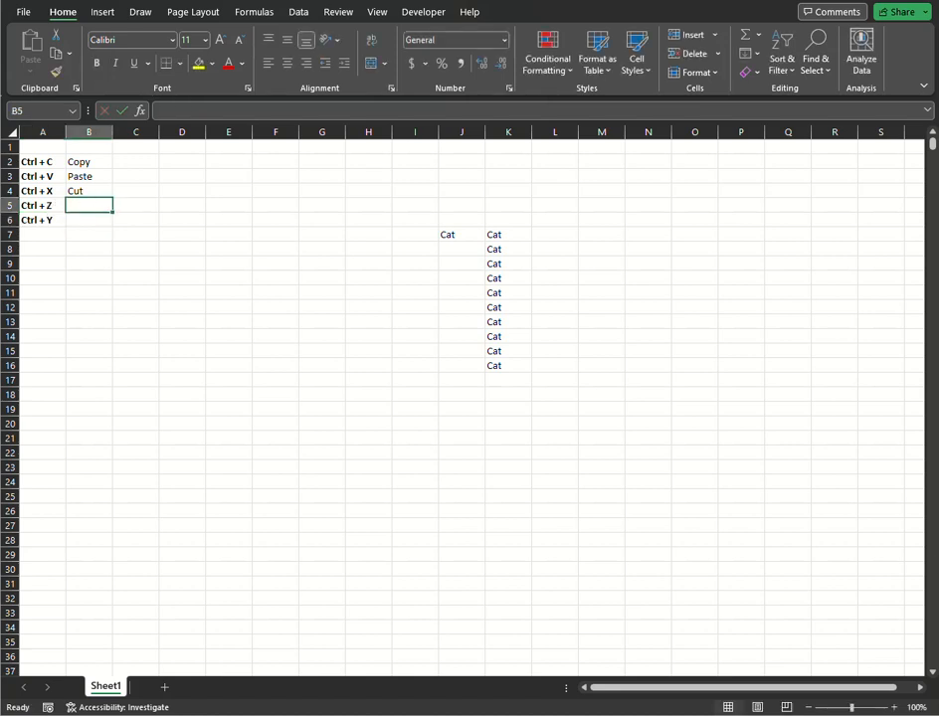
pyautogui.write('Undo')
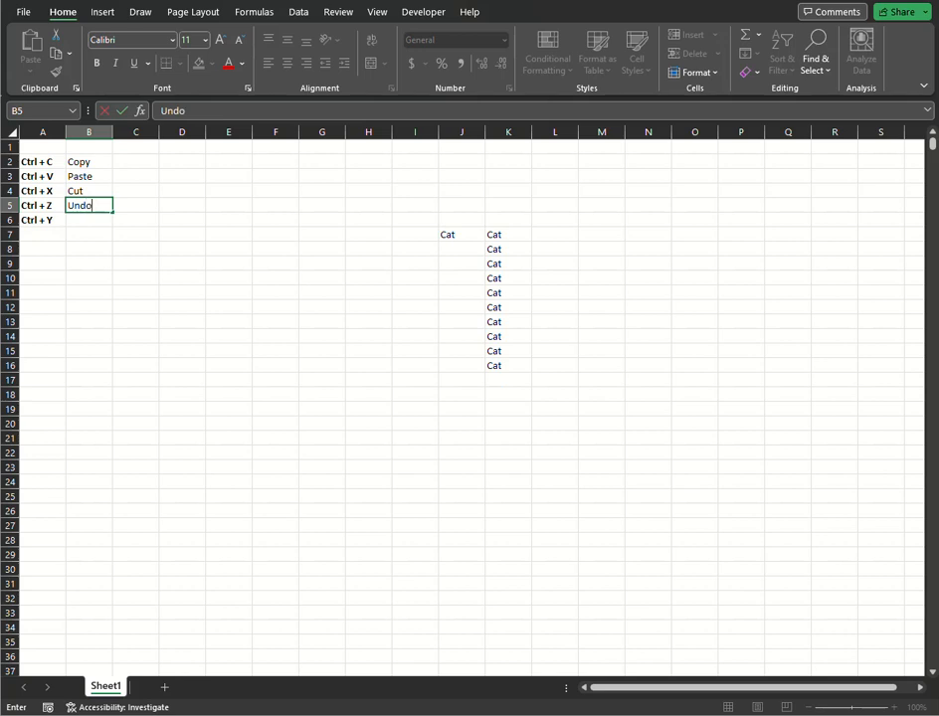
pyautogui.click(94, 222)
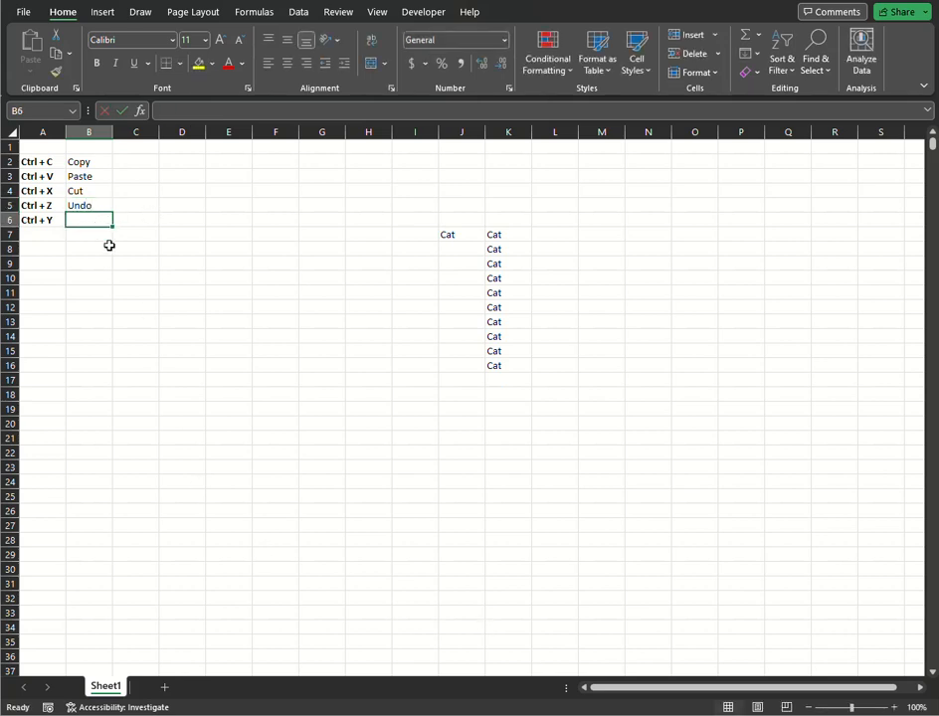
pyautogui.write('Redo')
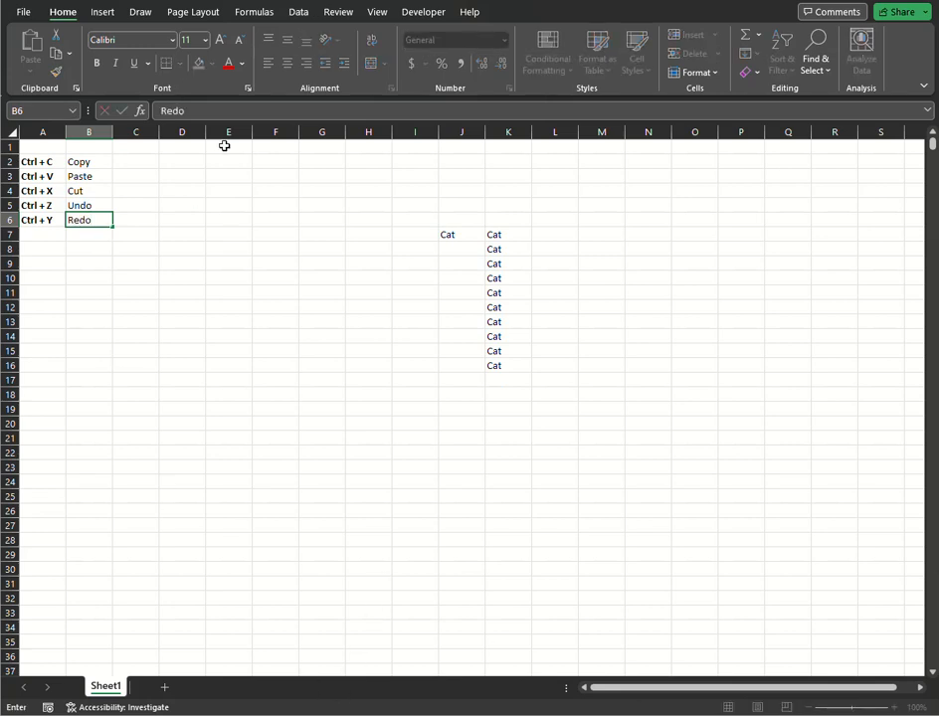
# Highlight the shortcut list in A2:B6 with a yellow fill.
pyautogui.moveTo(98, 159); pyautogui.dragTo(48, 219)
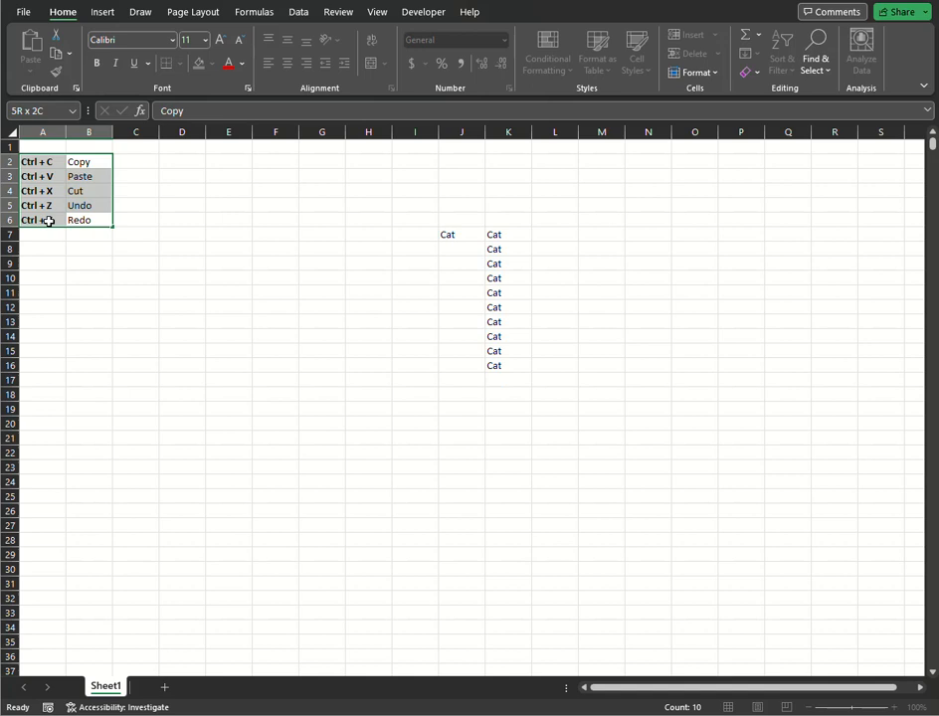
pyautogui.click(199, 63)
pyautogui.click(175, 266)
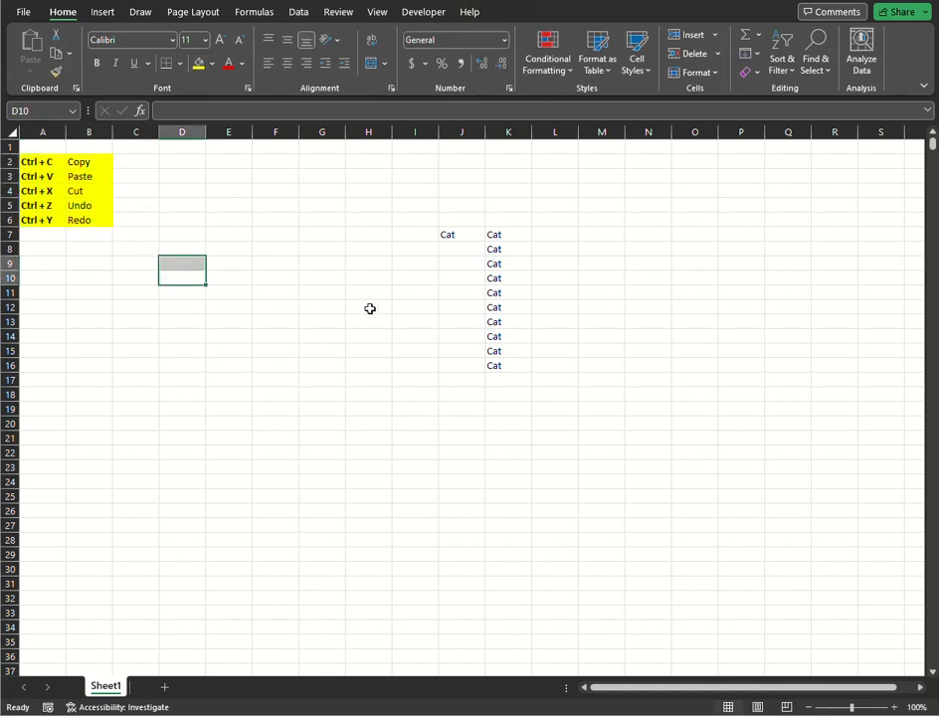
# Clear the "Cat" entries in the range I7:M16.
pyautogui.moveTo(430, 231); pyautogui.dragTo(584, 358)
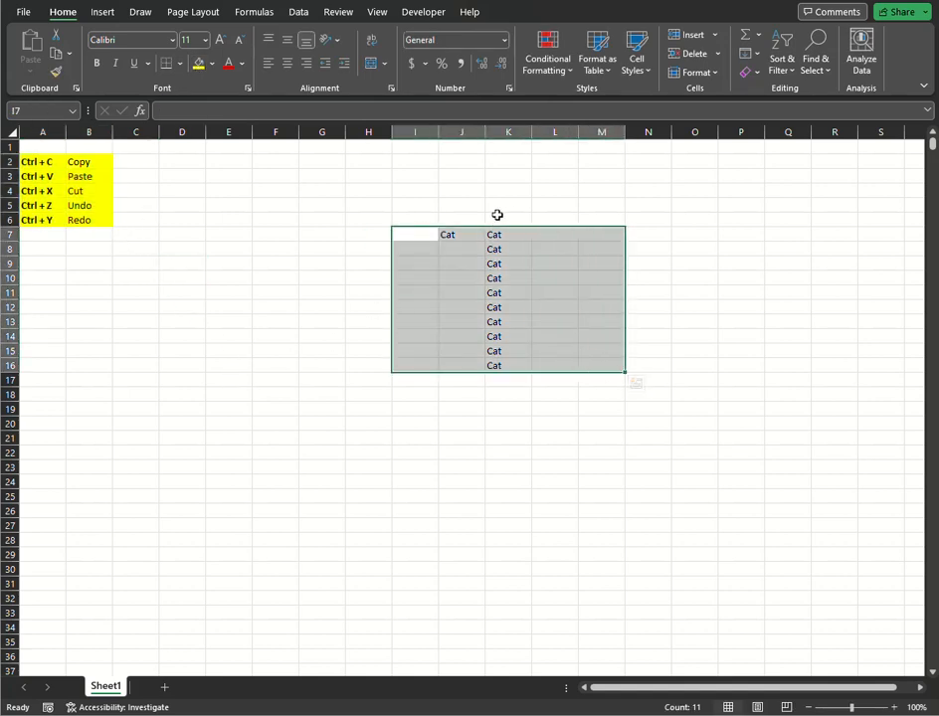
pyautogui.press('Delete')
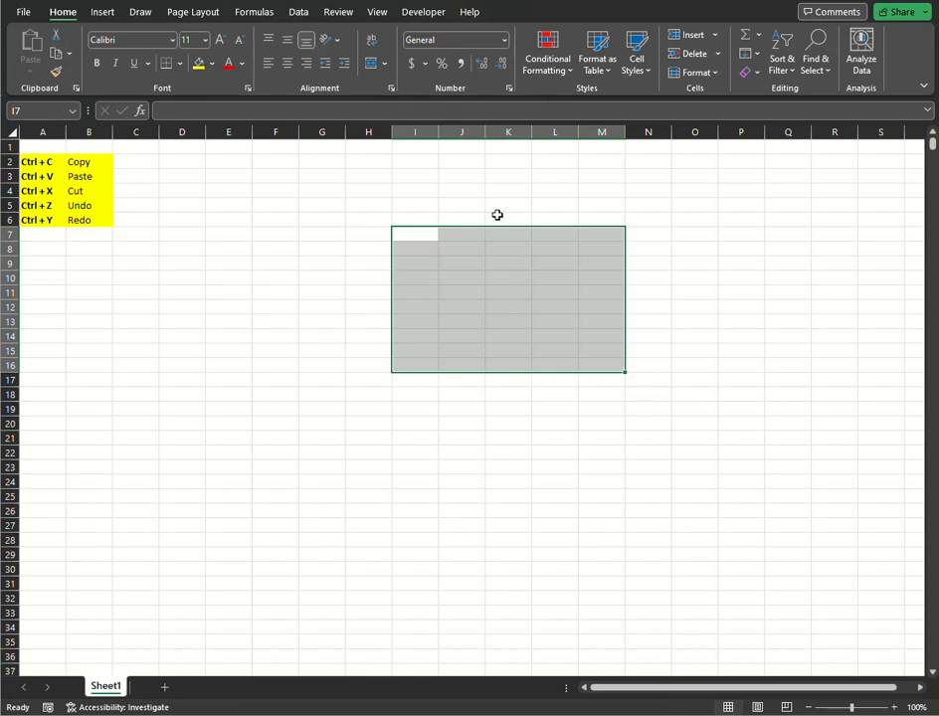